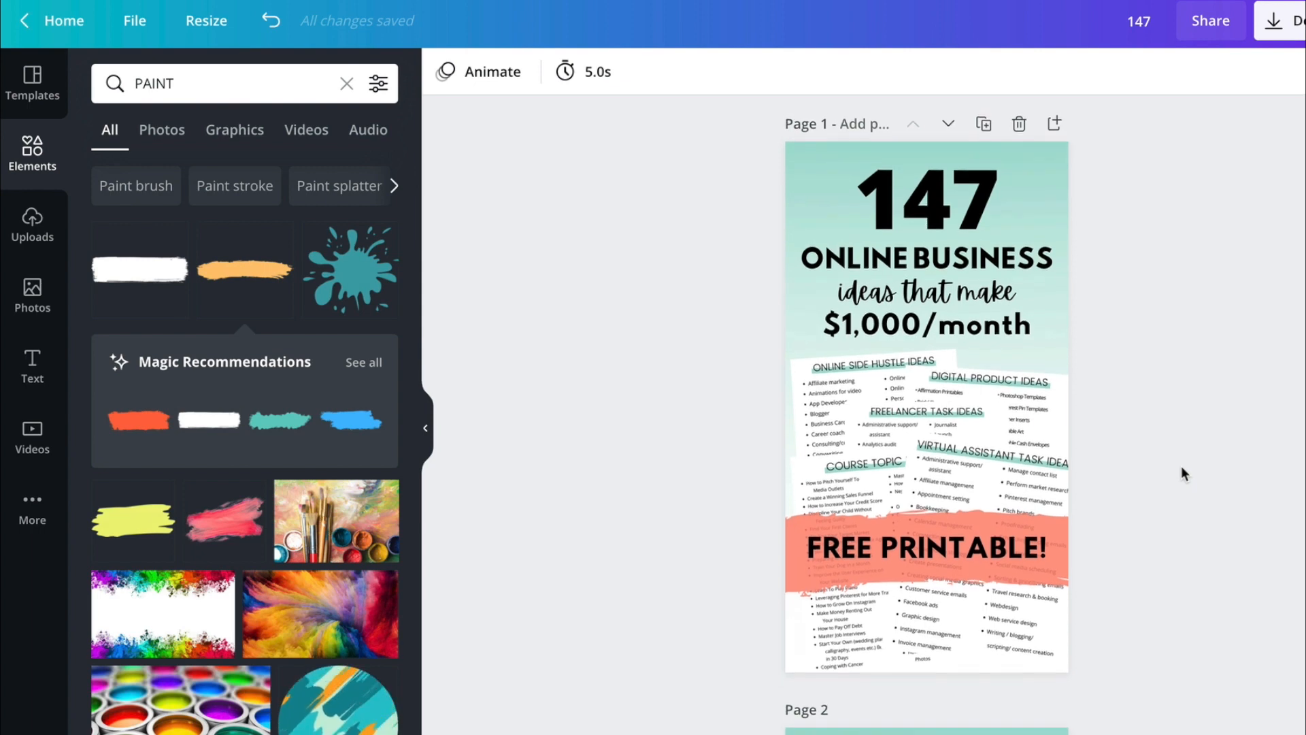
{"action": "scroll", "coordinate": [1186, 481], "scroll_direction": "down", "scroll_amount": 5}
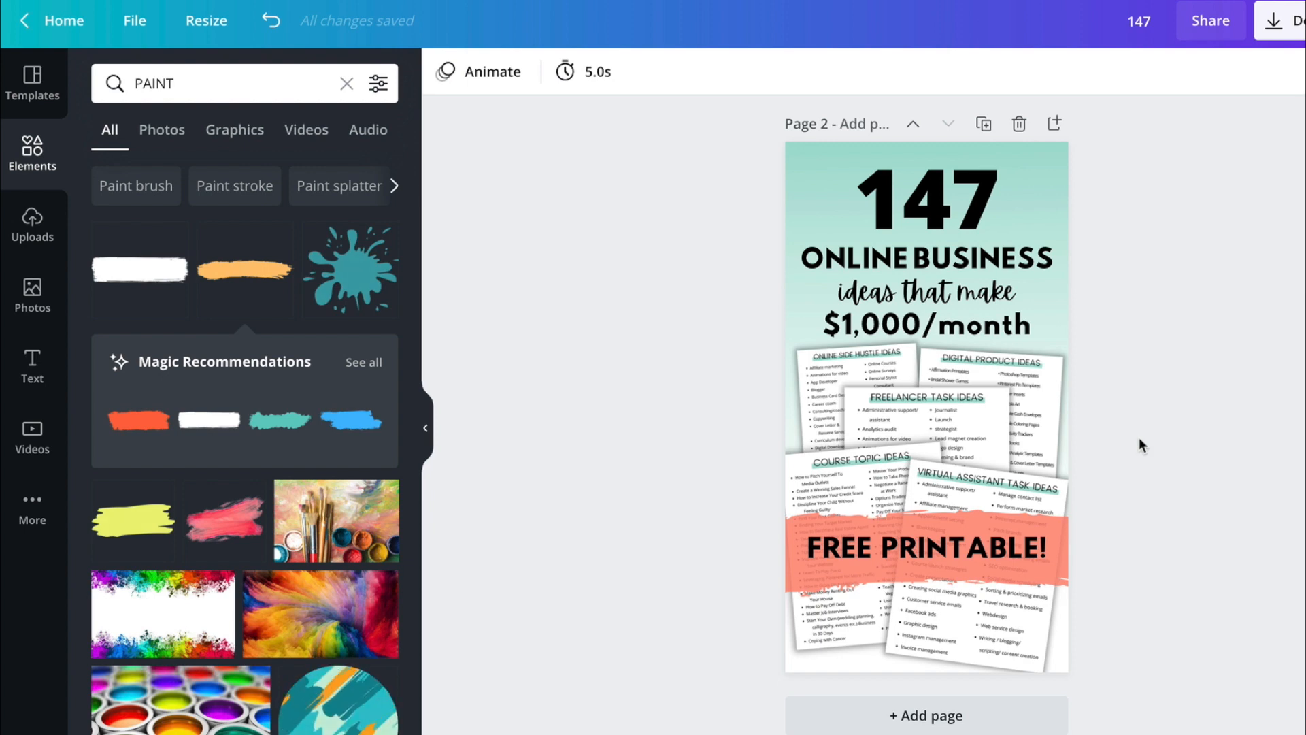
- Compare the overlapping printable images on page 1 with those on page 2, looking at their edges and layering
{"action": "scroll", "coordinate": [1138, 438], "scroll_direction": "up", "scroll_amount": 1}
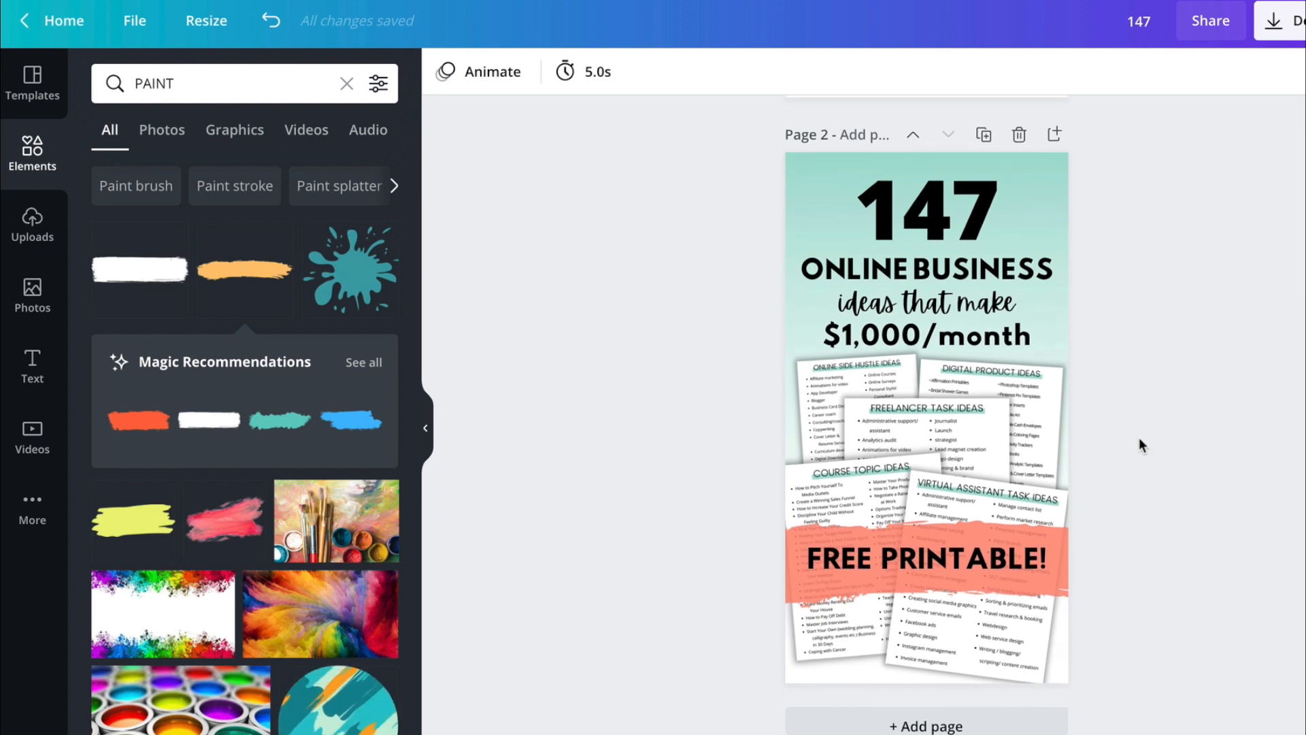
{"action": "scroll", "coordinate": [1139, 438], "scroll_direction": "down", "scroll_amount": 1}
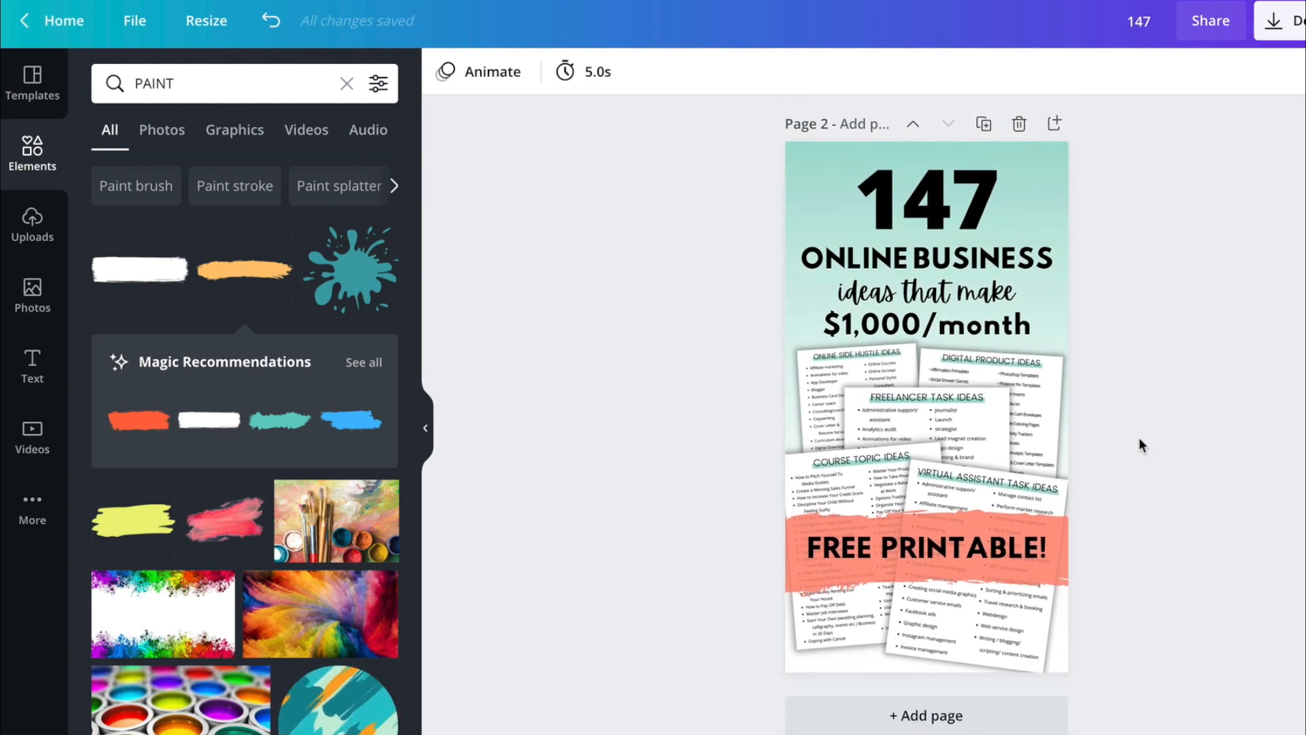
{"action": "scroll", "coordinate": [1139, 438], "scroll_direction": "up", "scroll_amount": 9}
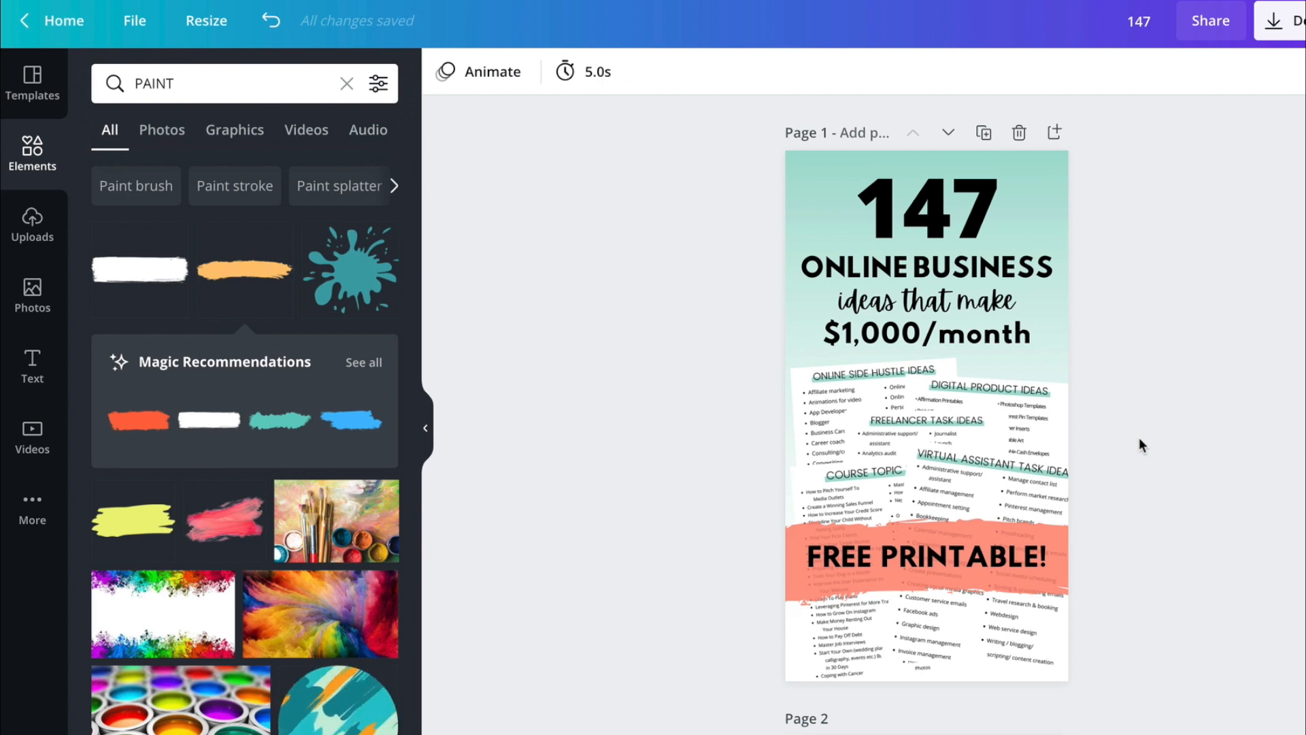
{"action": "scroll", "coordinate": [1138, 438], "scroll_direction": "down", "scroll_amount": 1}
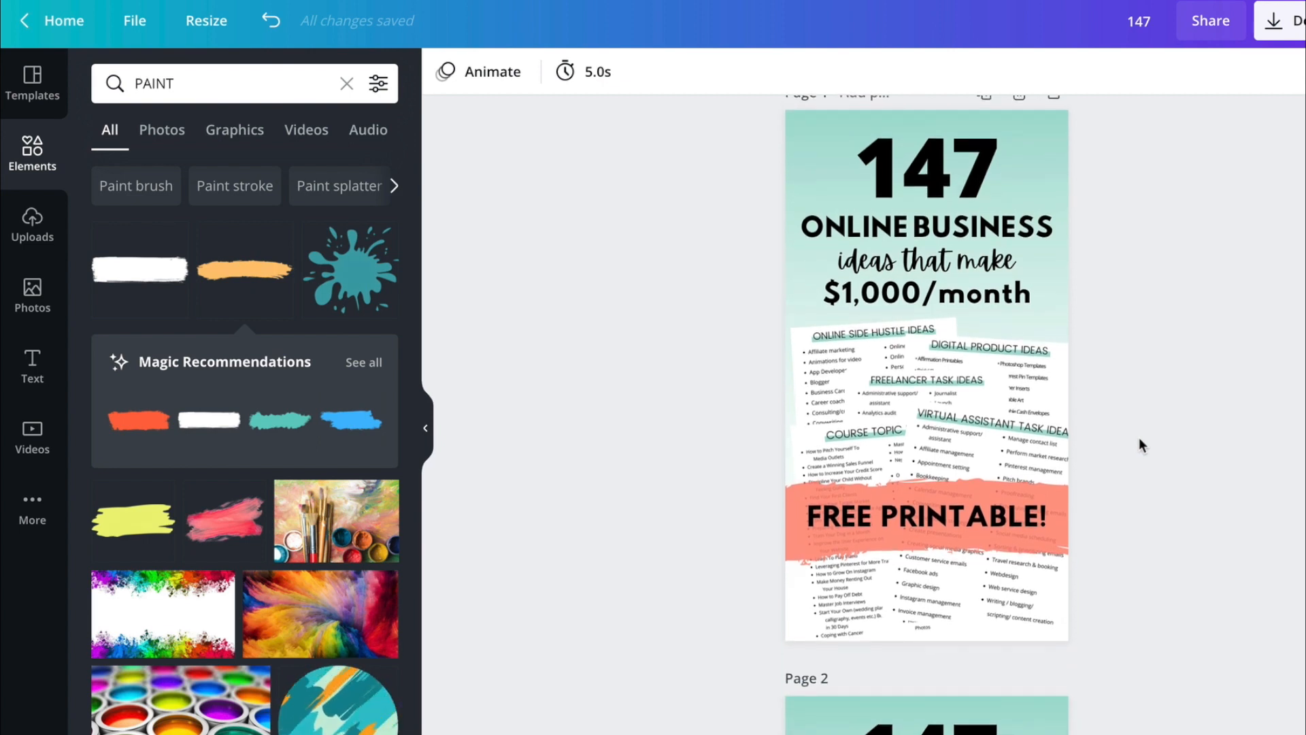
{"action": "scroll", "coordinate": [1138, 438], "scroll_direction": "down", "scroll_amount": 1}
{"action": "scroll", "coordinate": [1139, 439], "scroll_direction": "up", "scroll_amount": 1}
{"action": "scroll", "coordinate": [1138, 438], "scroll_direction": "down", "scroll_amount": 7}
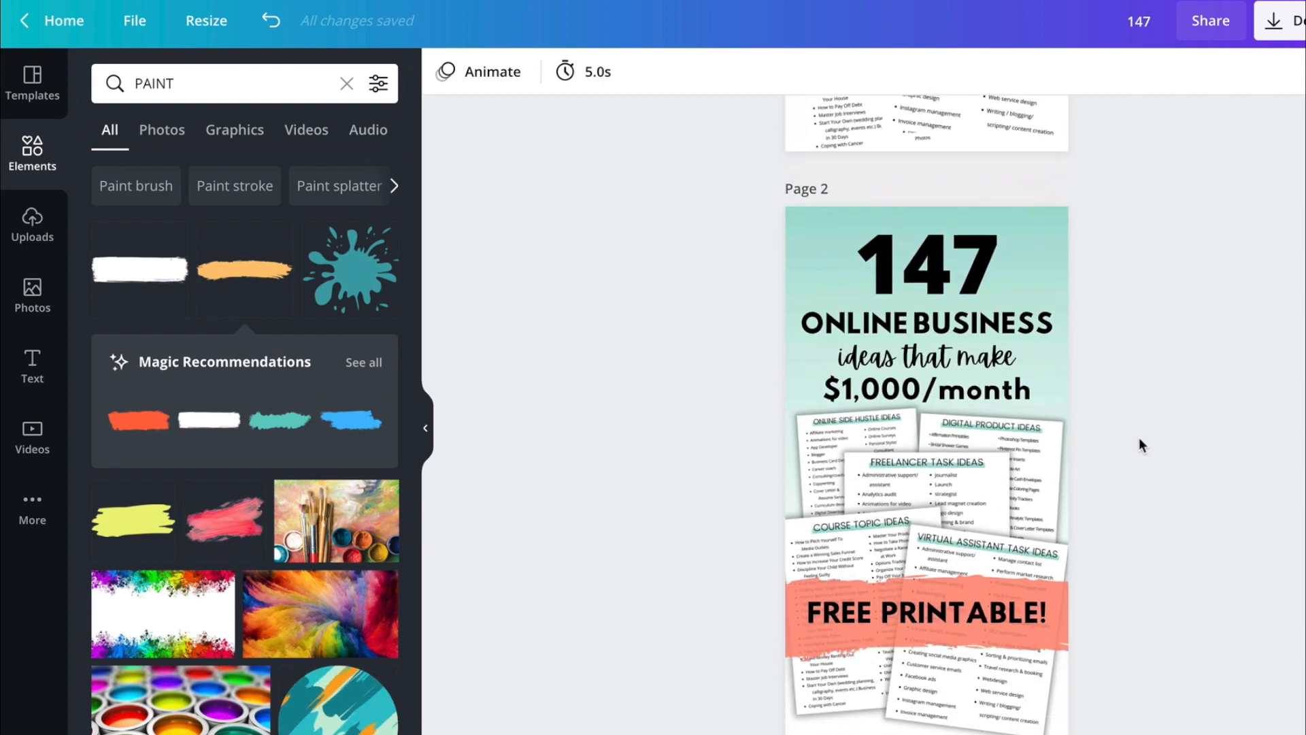
{"action": "scroll", "coordinate": [1139, 438], "scroll_direction": "down", "scroll_amount": 1}
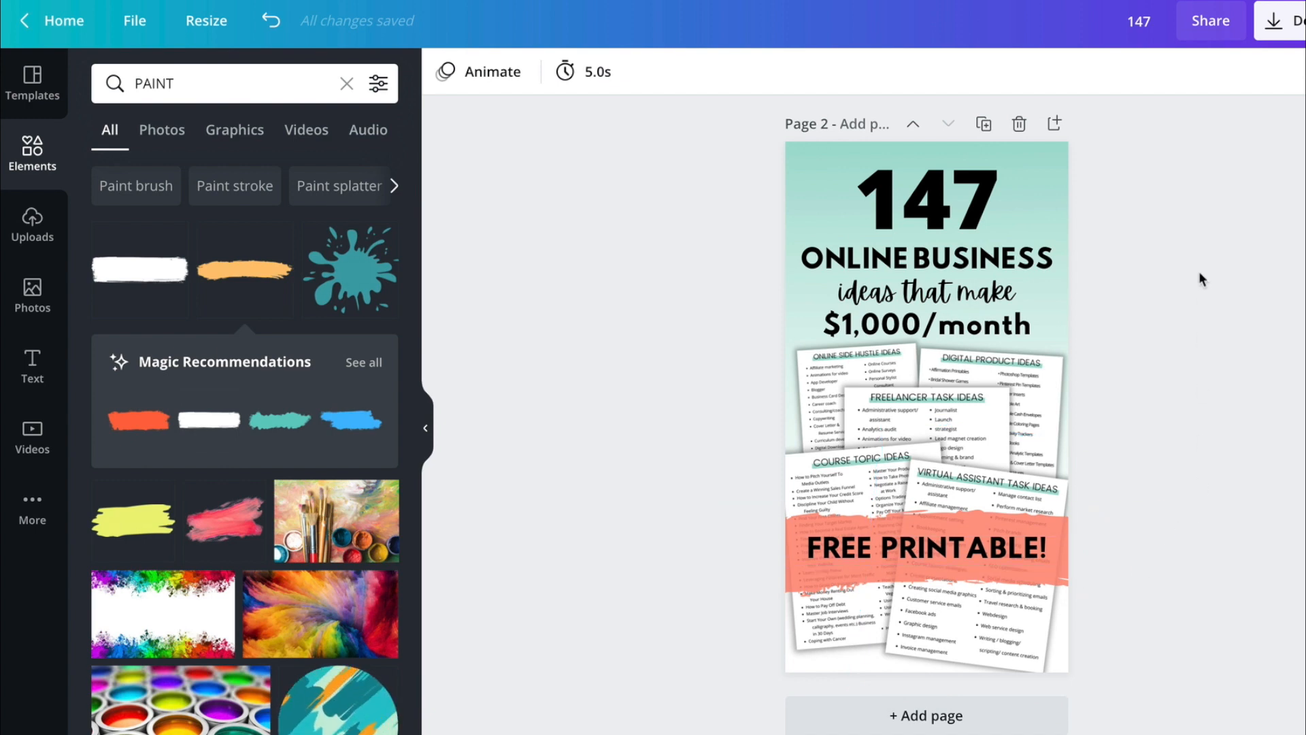
- Duplicate page 1 of the 147 Online Business ideas design
{"action": "scroll", "coordinate": [1142, 221], "scroll_direction": "up", "scroll_amount": 9}
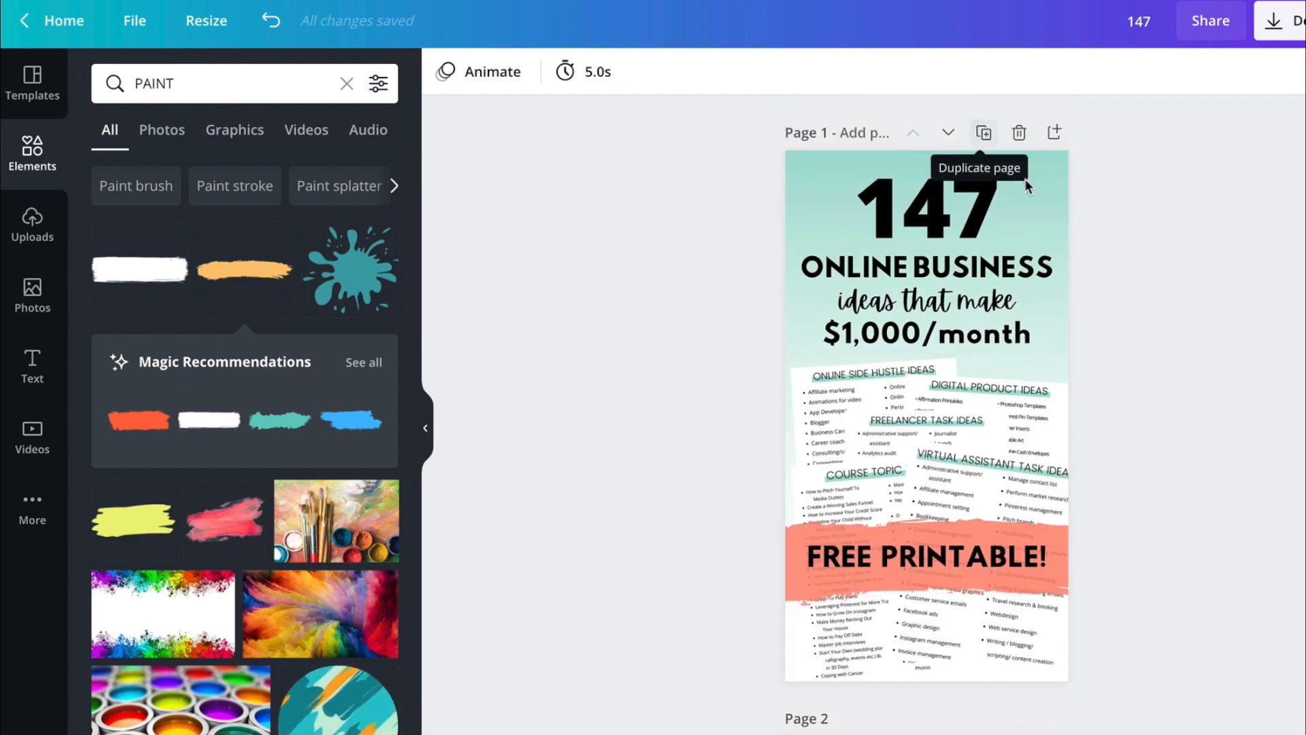
{"action": "left_click", "coordinate": [981, 132]}
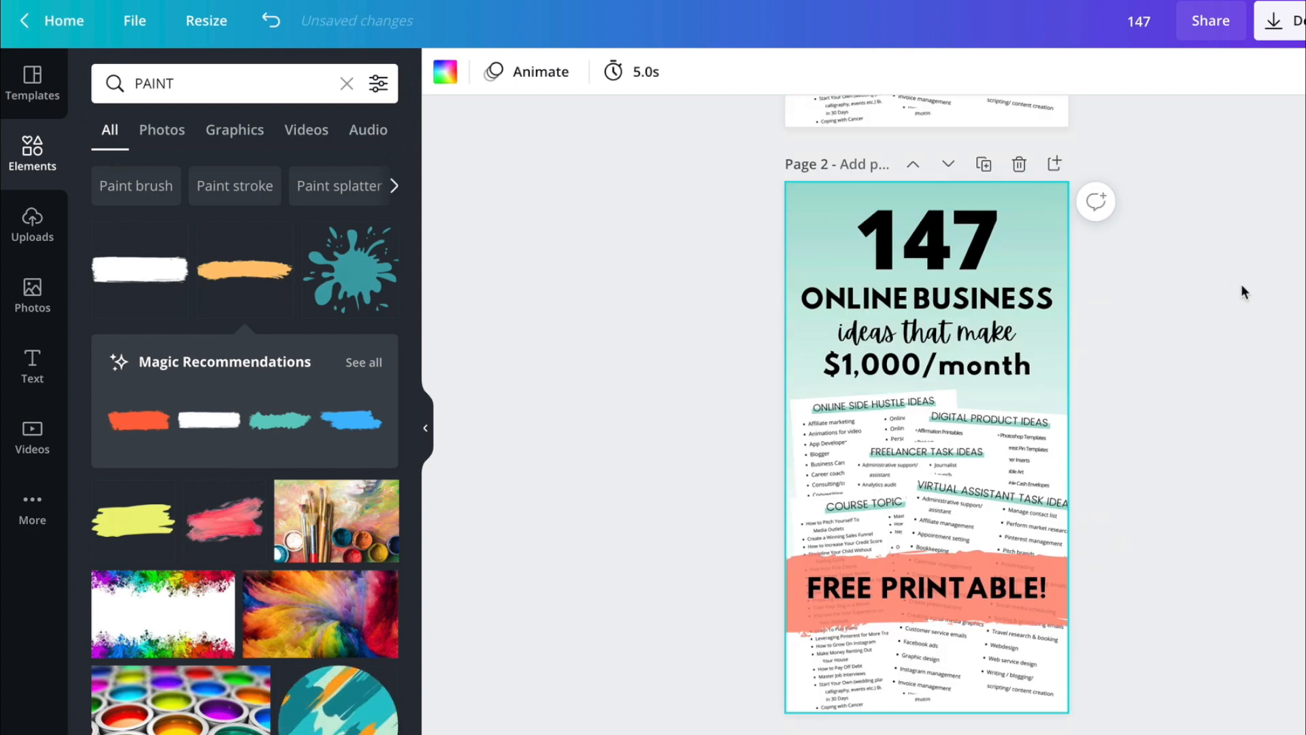
{"action": "scroll", "coordinate": [1240, 283], "scroll_direction": "down", "scroll_amount": 3}
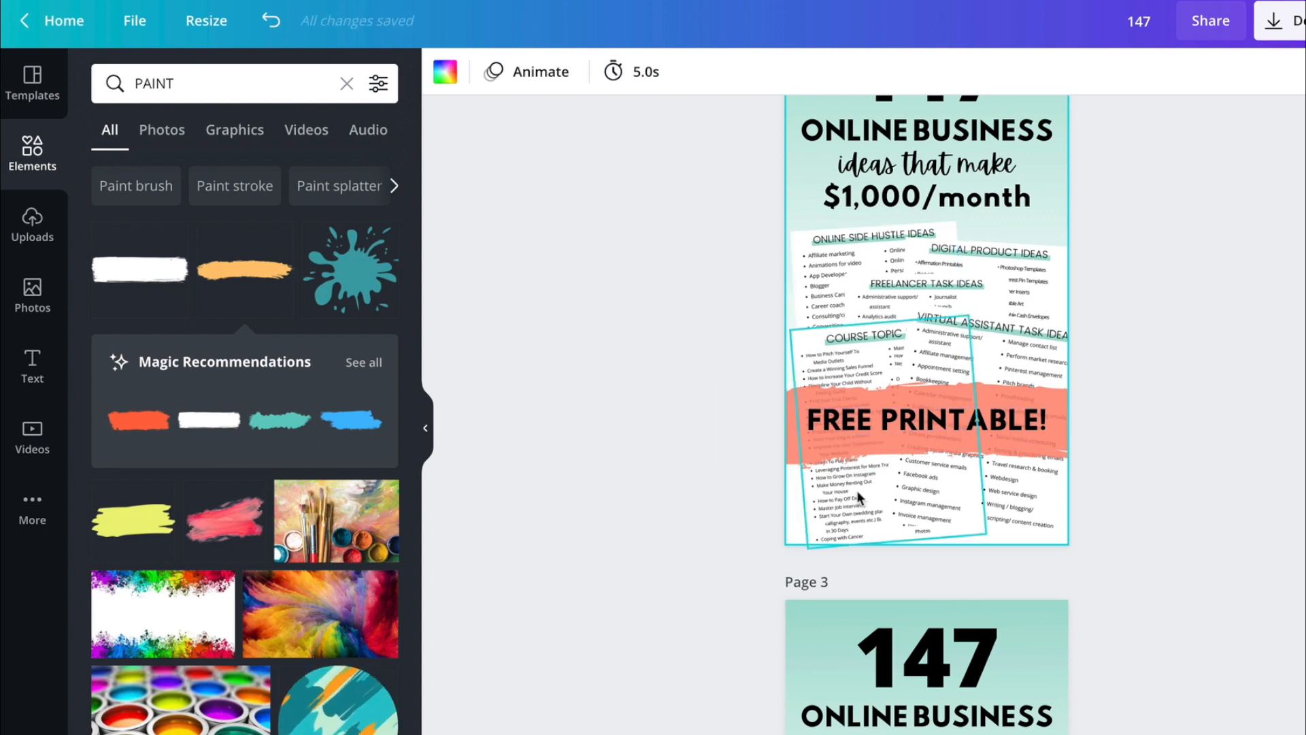
{"action": "left_click", "coordinate": [831, 260]}
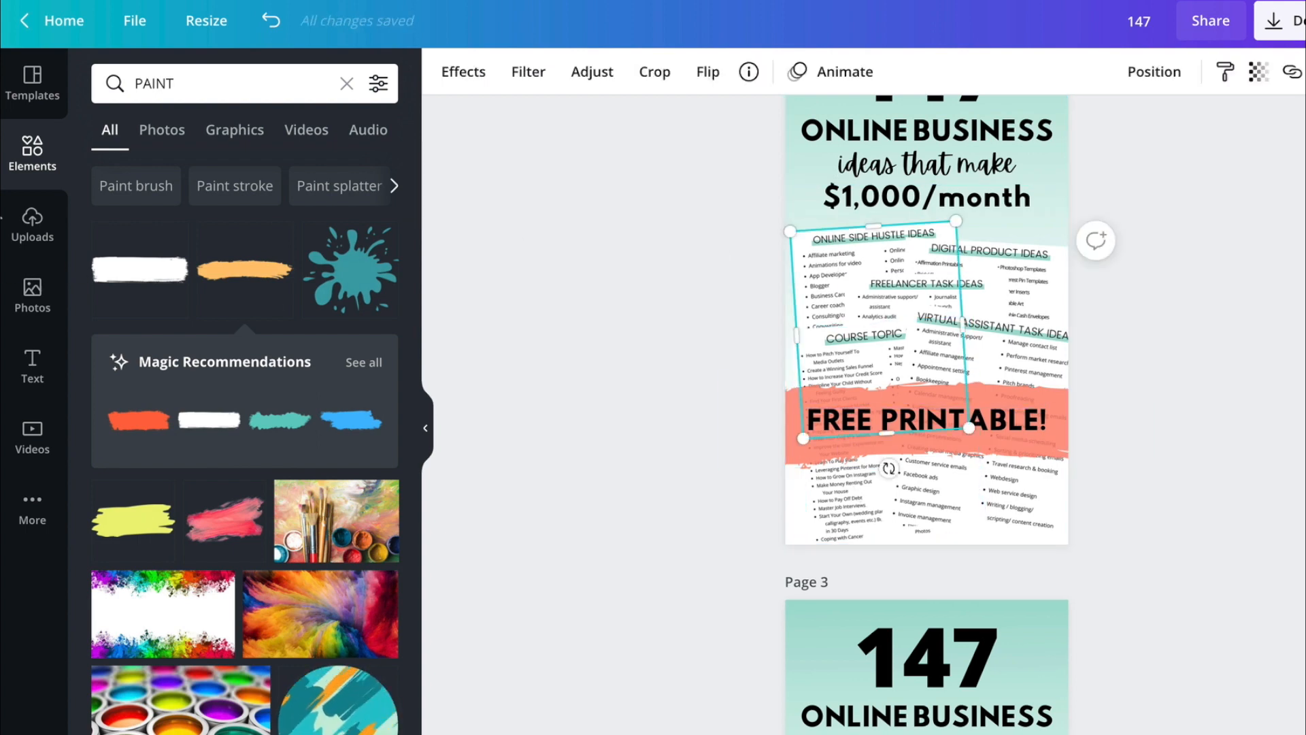
{"action": "left_click", "coordinate": [32, 224]}
{"action": "left_click", "coordinate": [146, 377]}
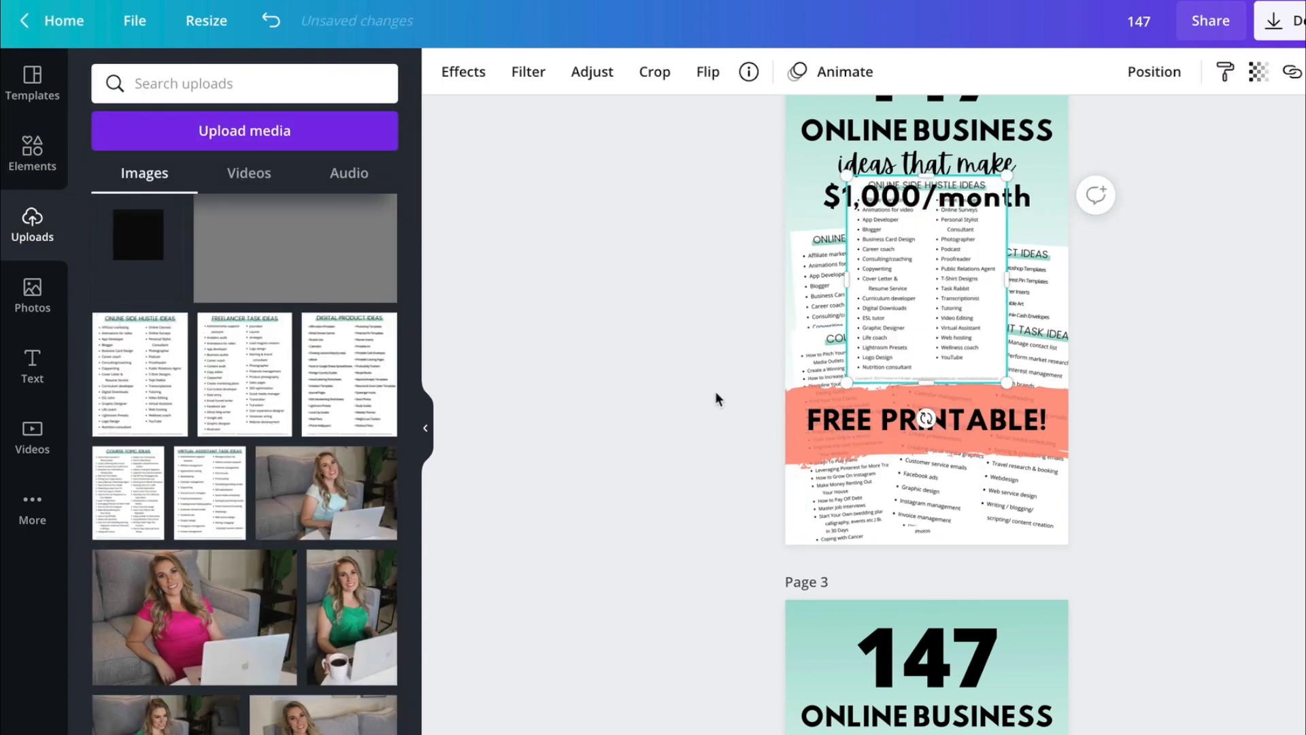
{"action": "key", "text": "Delete"}
- Apply the Glow shadow to the Online Side Hustle Ideas image on the duplicated page, then enlarge it and reposition it below the title
{"action": "left_click", "coordinate": [838, 264]}
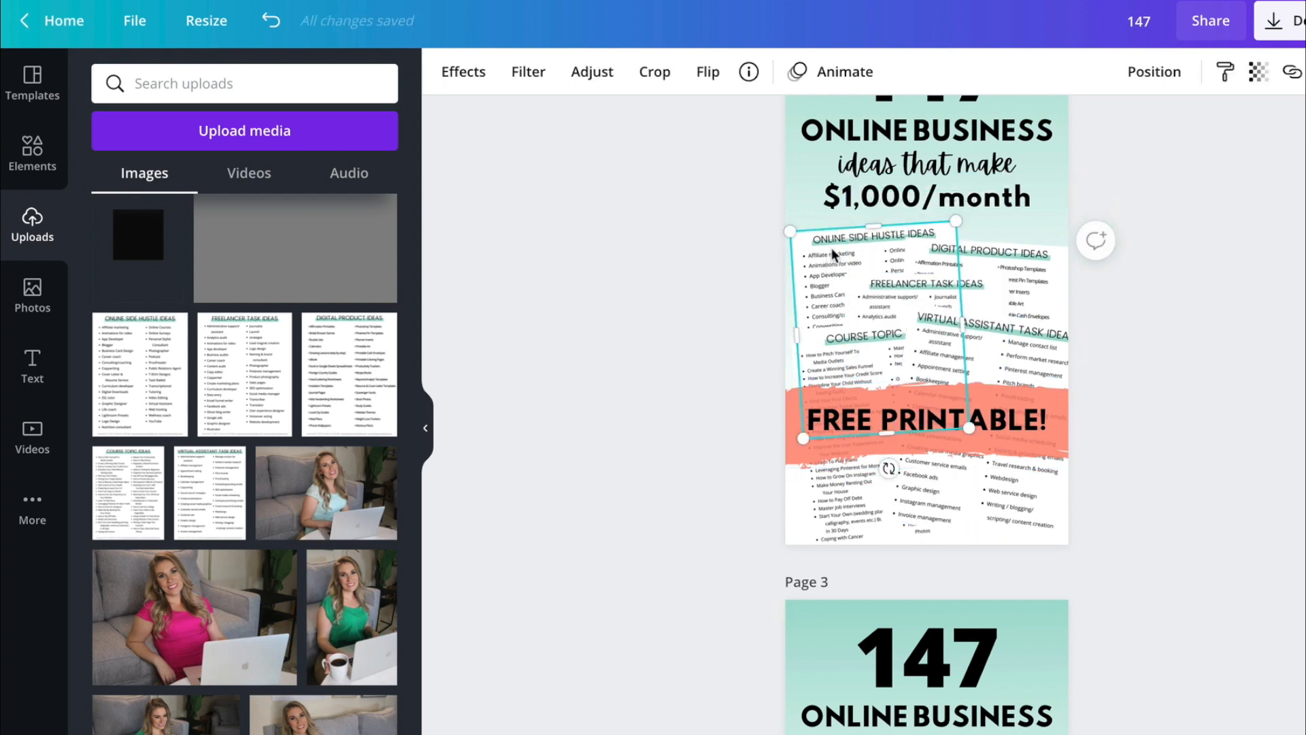
{"action": "left_click", "coordinate": [455, 69]}
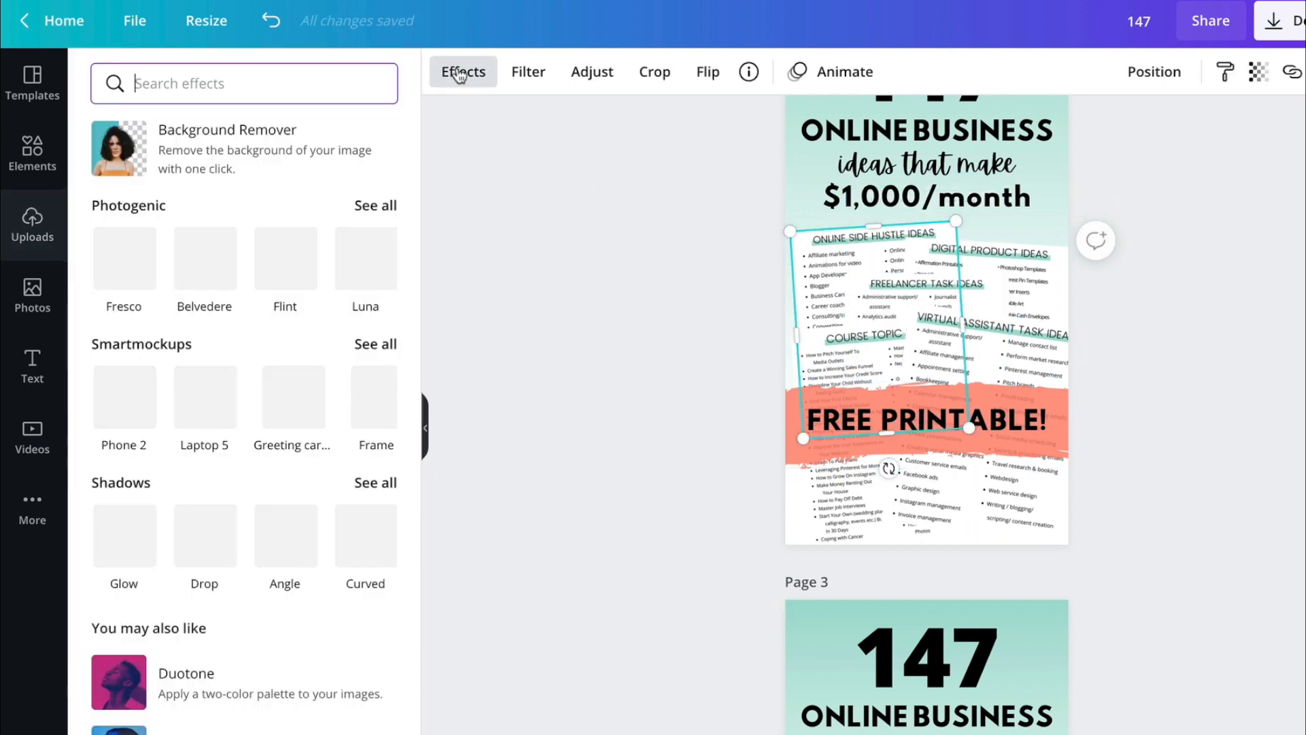
{"action": "left_click", "coordinate": [124, 534]}
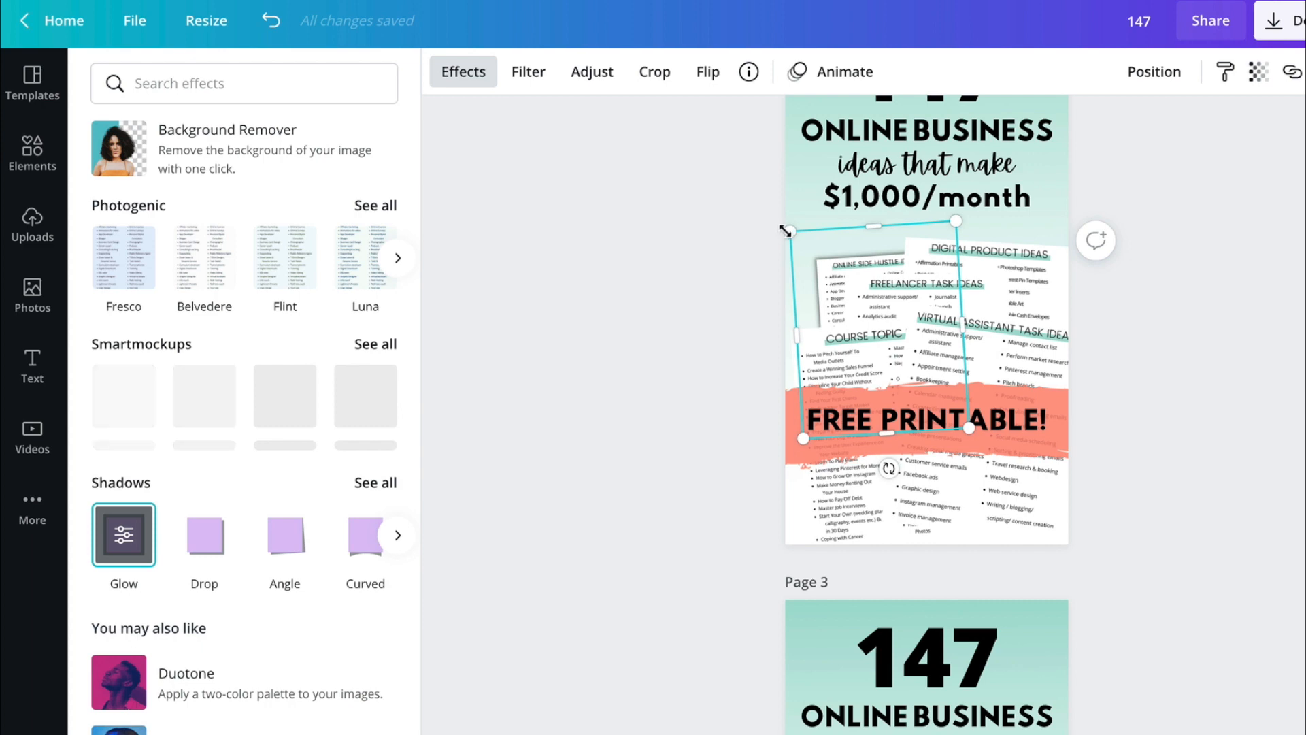
{"action": "left_click_drag", "start_coordinate": [788, 230], "coordinate": [742, 201]}
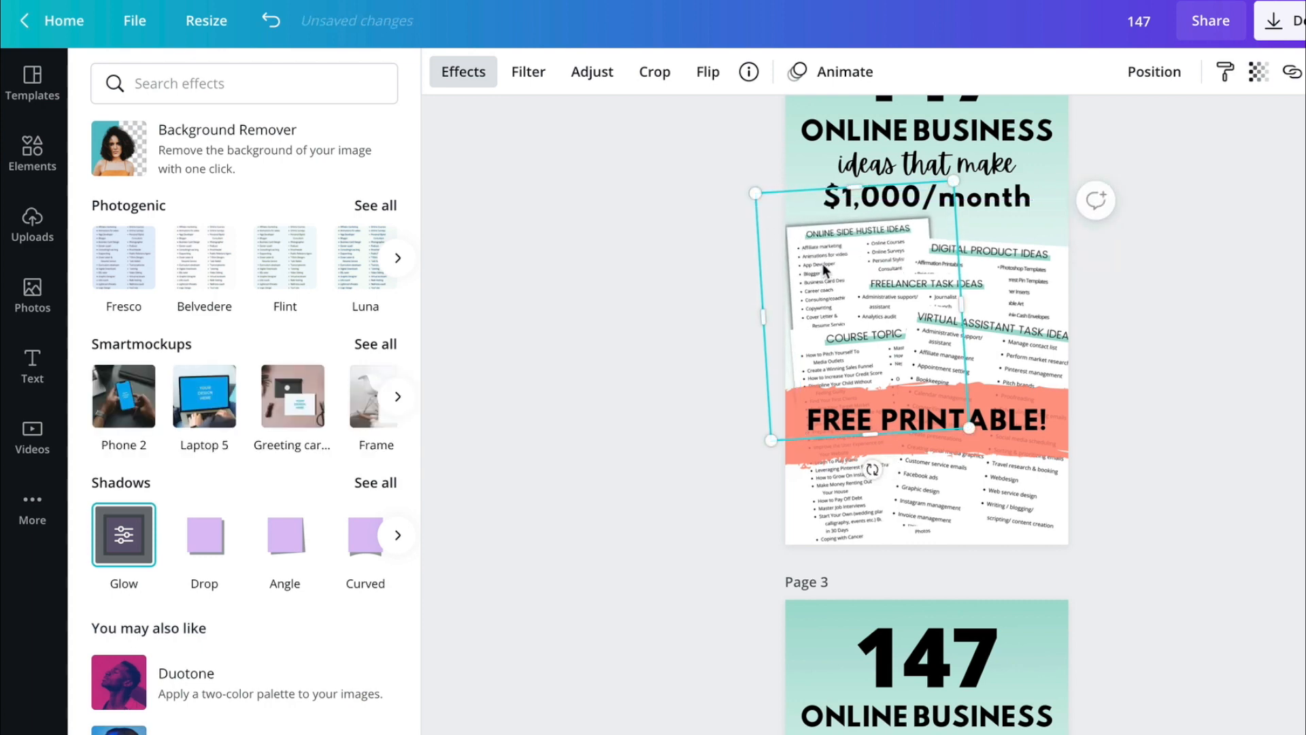
{"action": "left_click_drag", "start_coordinate": [827, 274], "coordinate": [834, 273]}
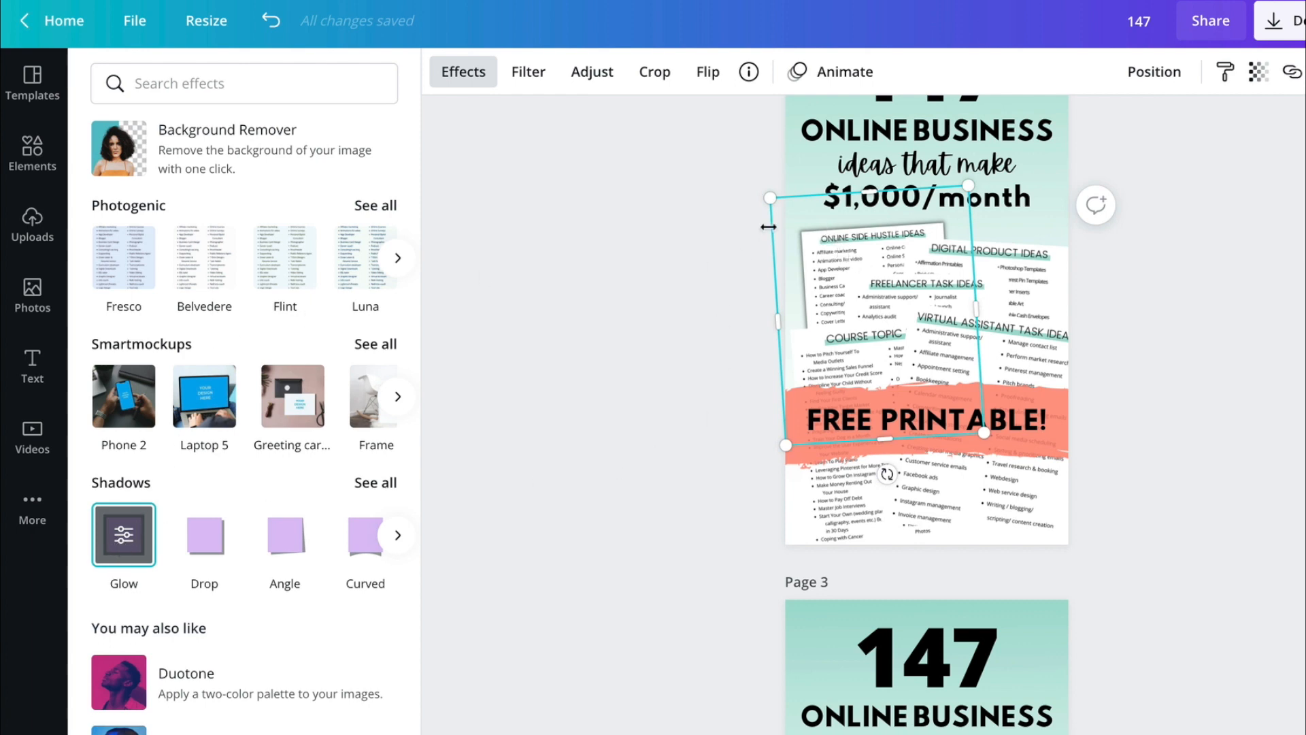
- Set the Online Side Hustle Ideas image's glow to size 6, transparency 35 and blur 7
{"action": "left_click", "coordinate": [136, 547]}
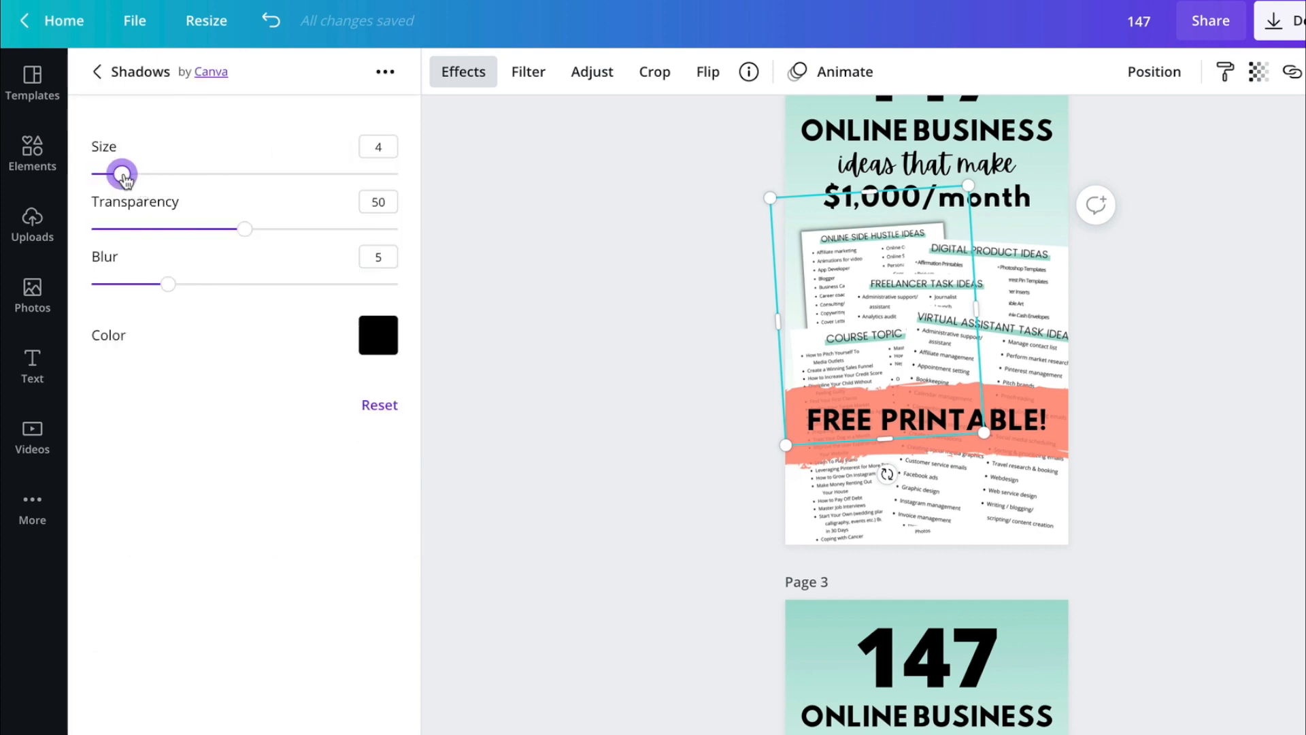
{"action": "left_click_drag", "start_coordinate": [123, 177], "coordinate": [139, 179]}
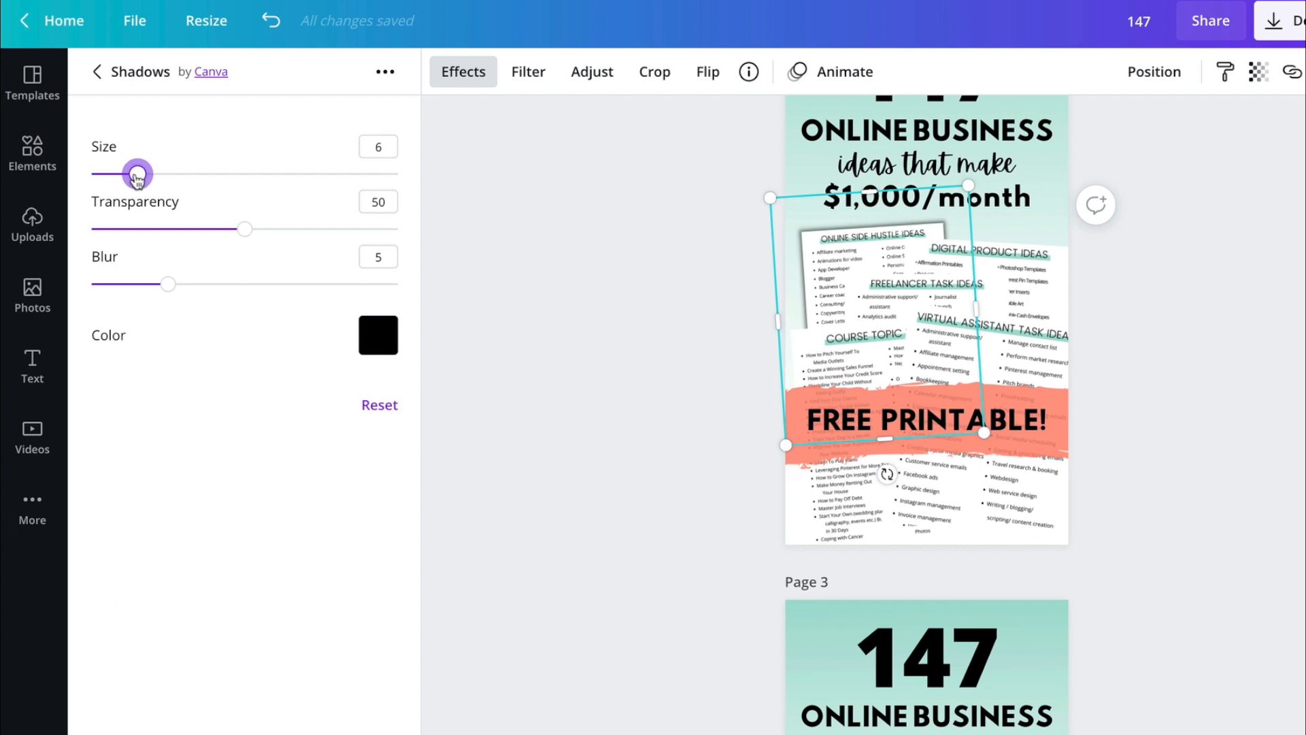
{"action": "left_click_drag", "start_coordinate": [249, 231], "coordinate": [202, 239]}
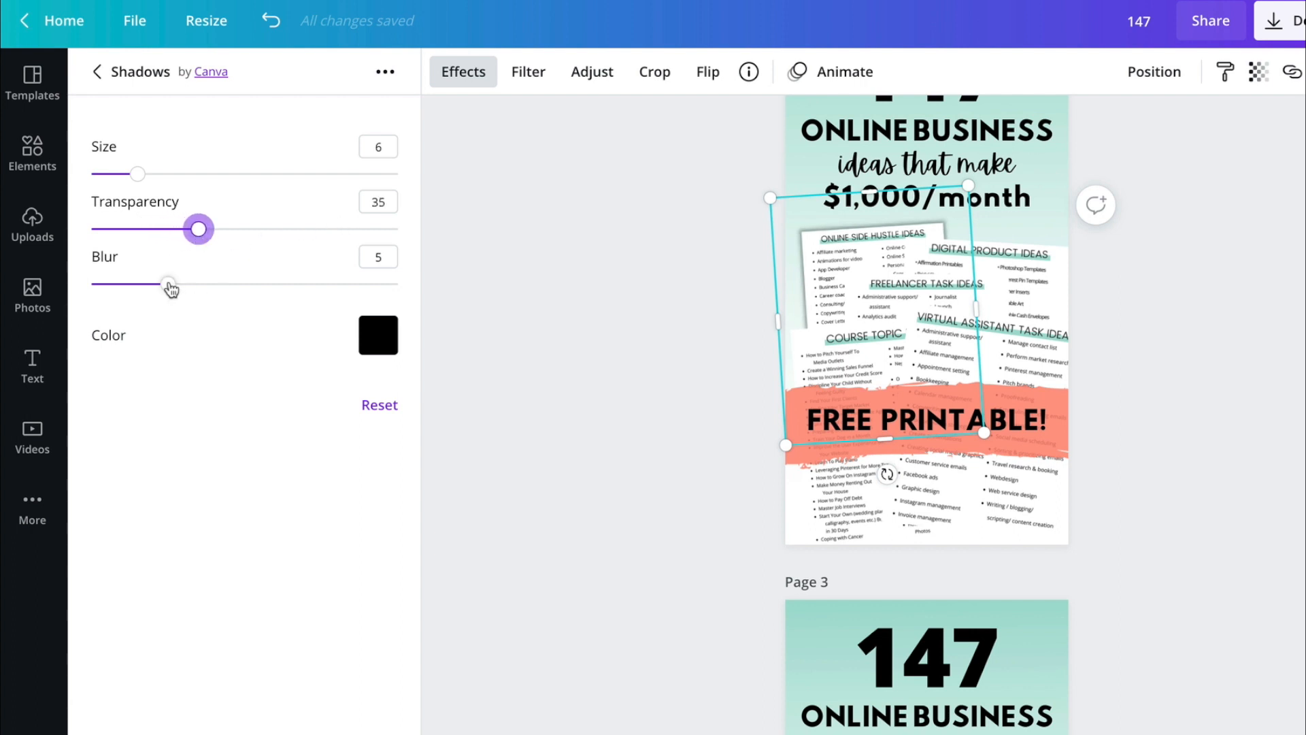
{"action": "left_click_drag", "start_coordinate": [170, 289], "coordinate": [204, 292]}
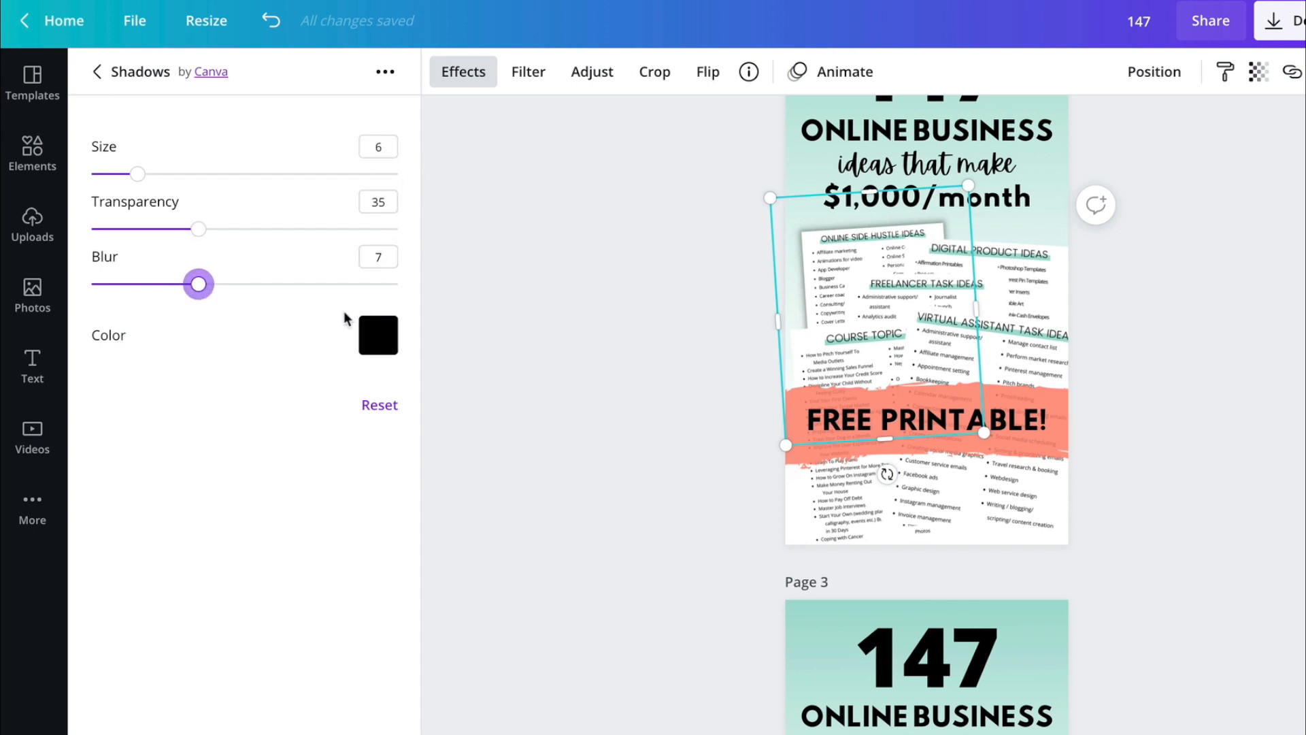
- Try teal, grey, pink and red as the glow color of the Online Side Hustle Ideas image, then return it to black
{"action": "left_click", "coordinate": [388, 340]}
{"action": "left_click", "coordinate": [487, 422]}
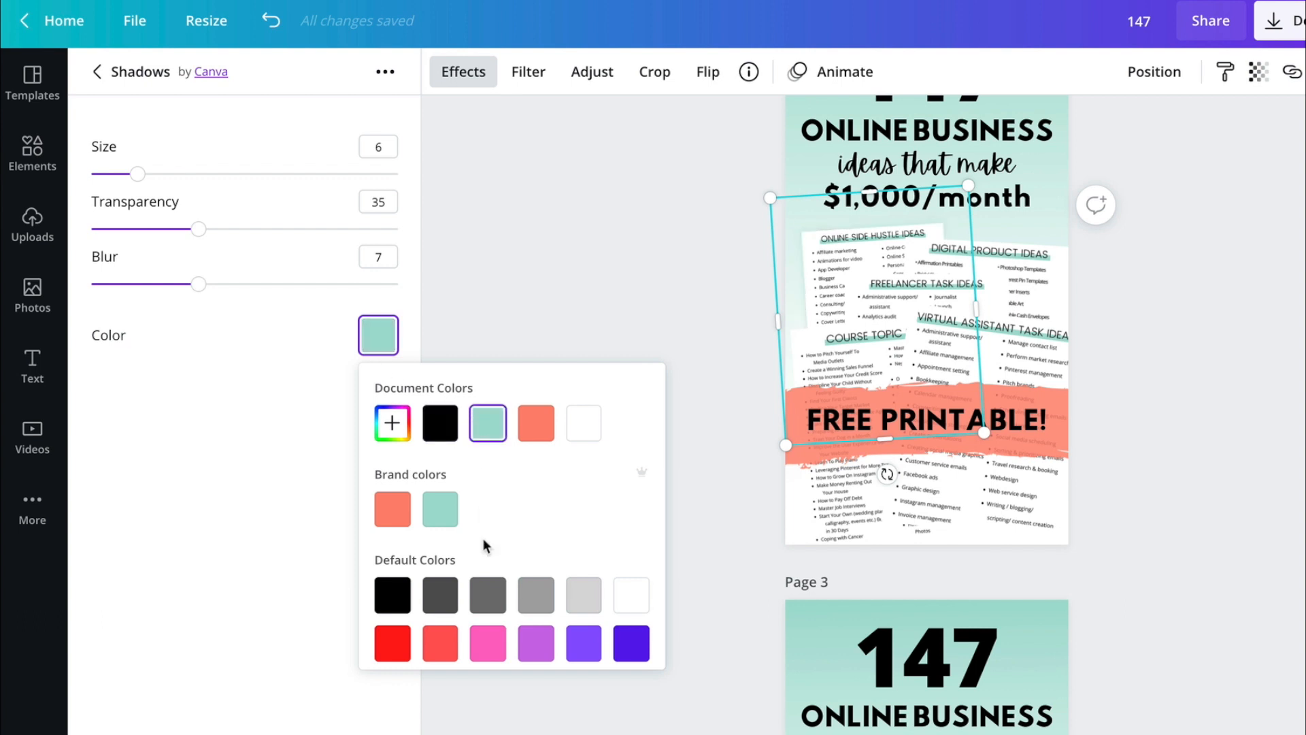
{"action": "left_click", "coordinate": [487, 595]}
{"action": "left_click", "coordinate": [440, 595]}
{"action": "left_click", "coordinate": [583, 596]}
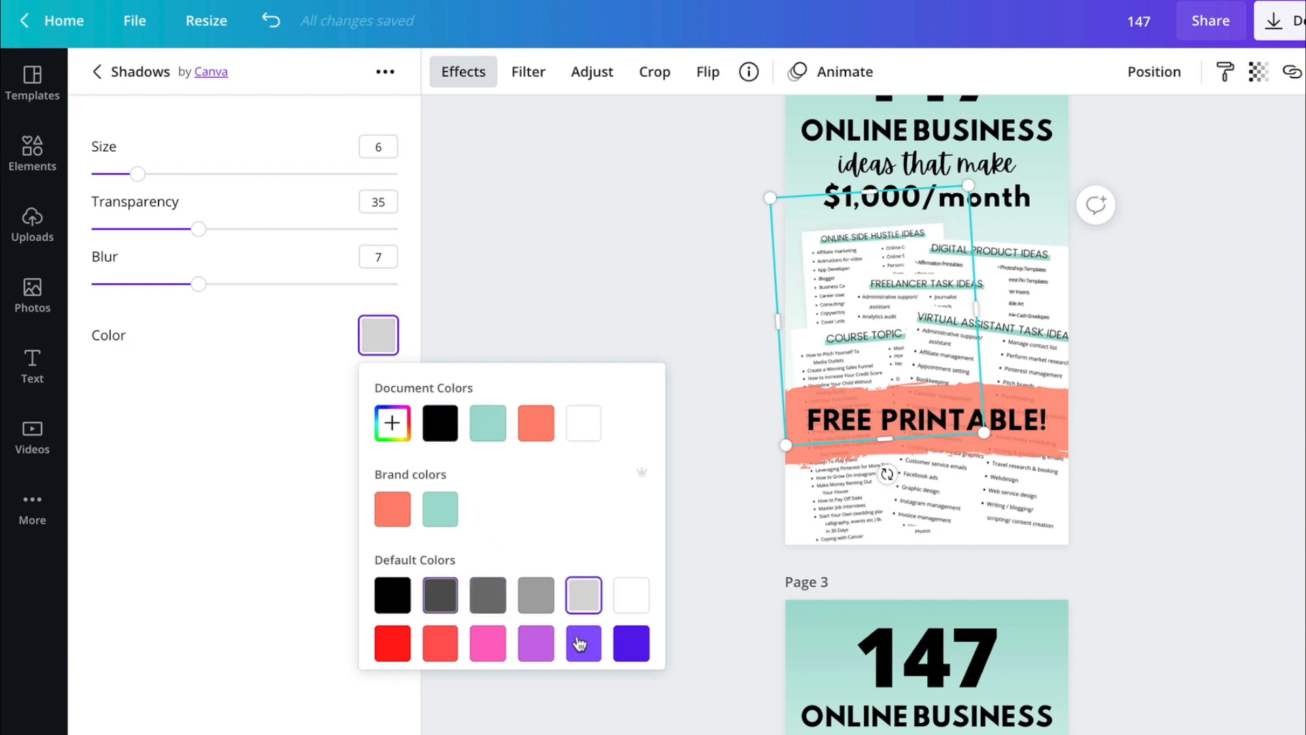
{"action": "left_click", "coordinate": [500, 648]}
{"action": "left_click", "coordinate": [438, 643]}
{"action": "left_click", "coordinate": [393, 643]}
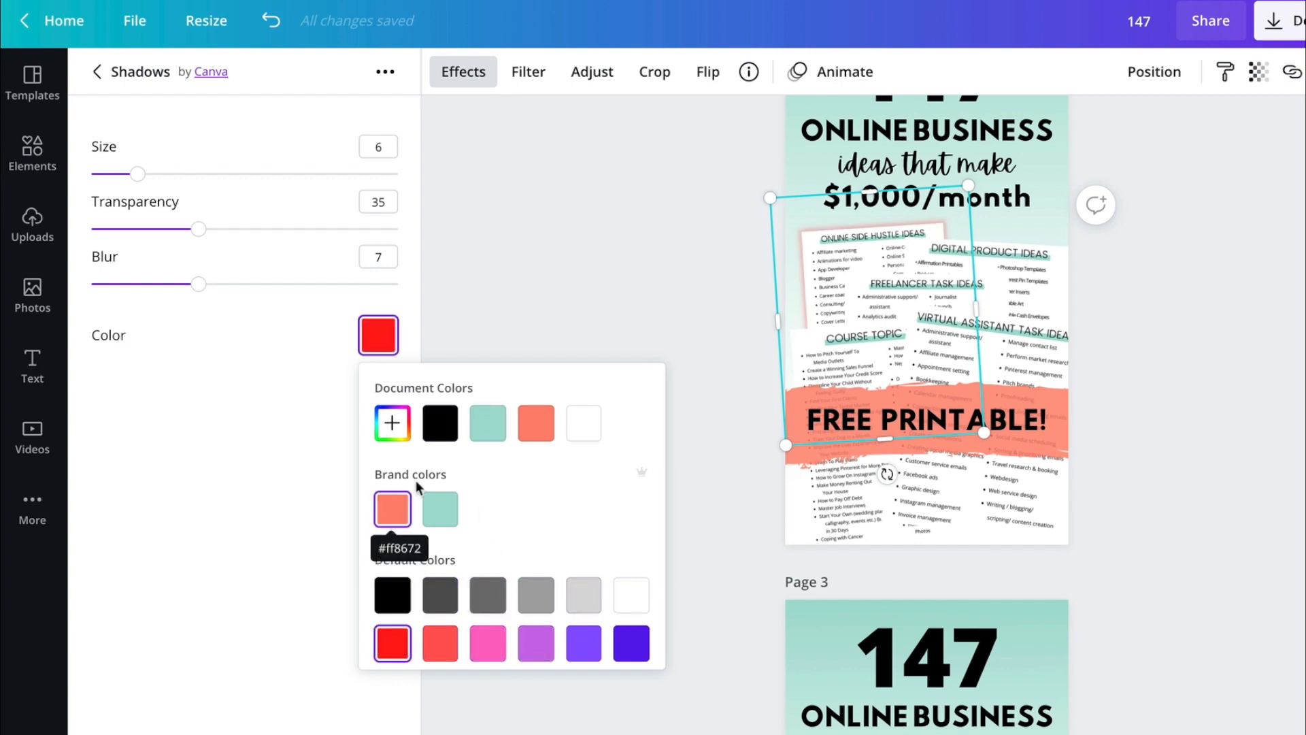
{"action": "left_click", "coordinate": [440, 423]}
{"action": "left_click", "coordinate": [525, 248]}
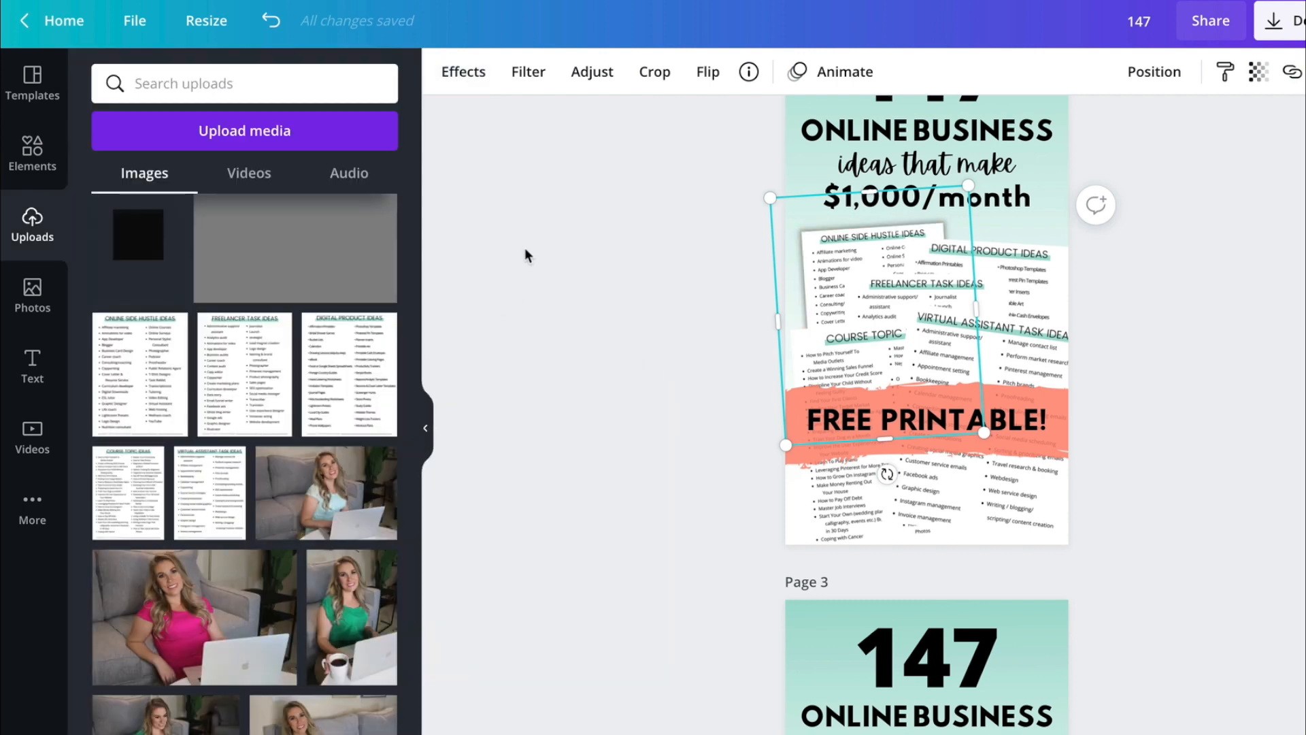
{"action": "left_click", "coordinate": [526, 255]}
- Apply the Glow shadow to the Digital Product Ideas image and enlarge it outward from its upper-right corner
{"action": "left_click", "coordinate": [1018, 264]}
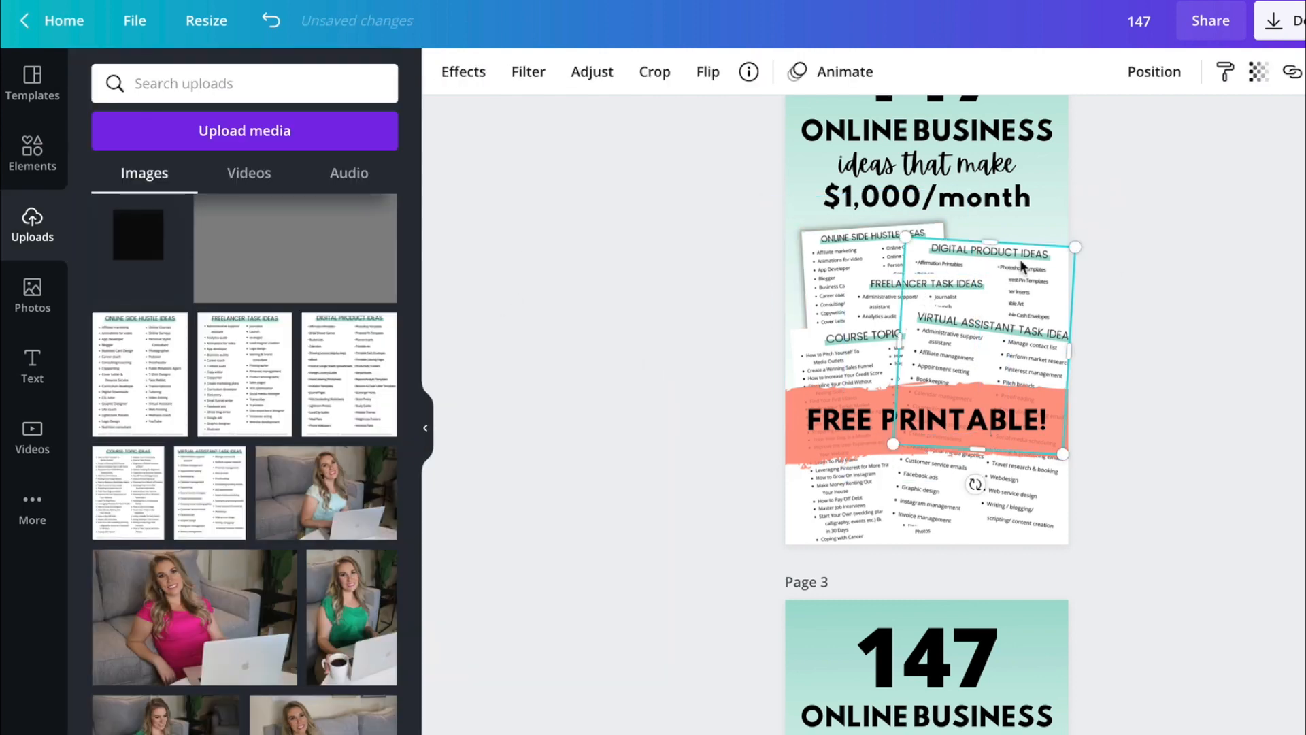
{"action": "left_click", "coordinate": [453, 77]}
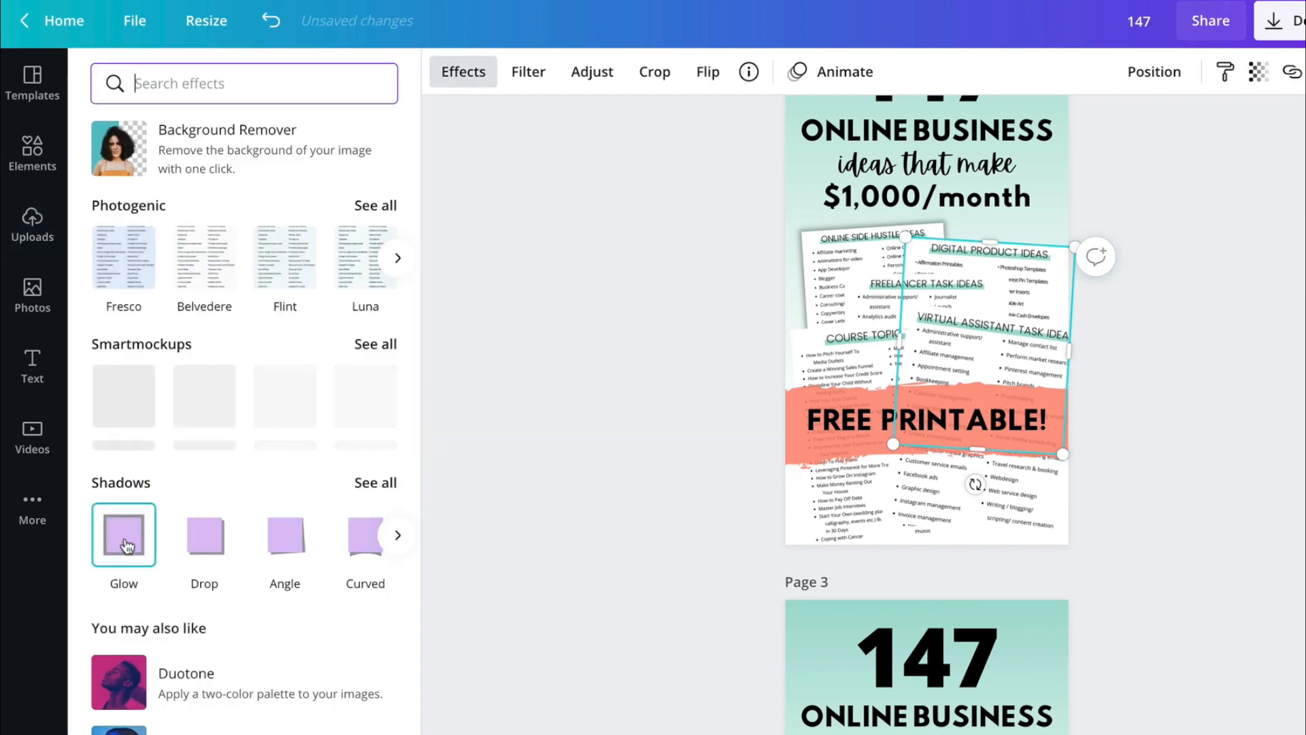
{"action": "left_click", "coordinate": [126, 541]}
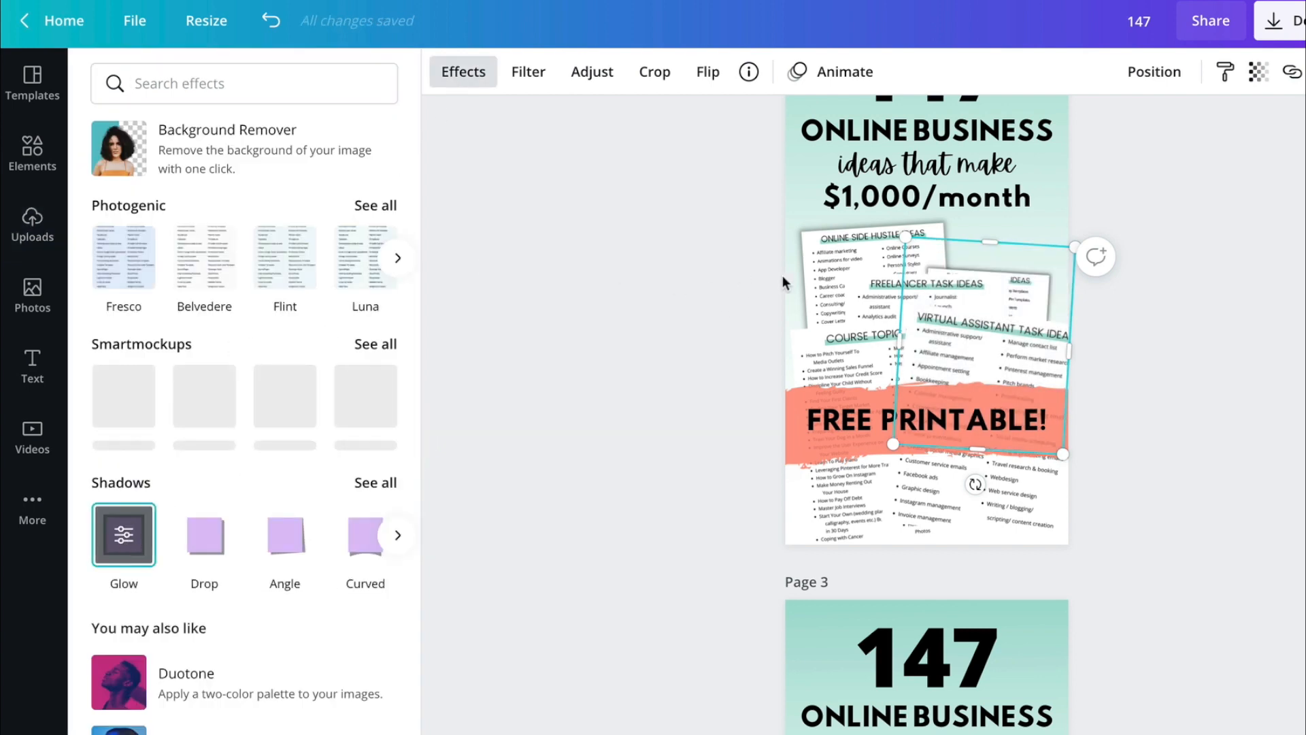
{"action": "left_click_drag", "start_coordinate": [1073, 247], "coordinate": [1114, 213]}
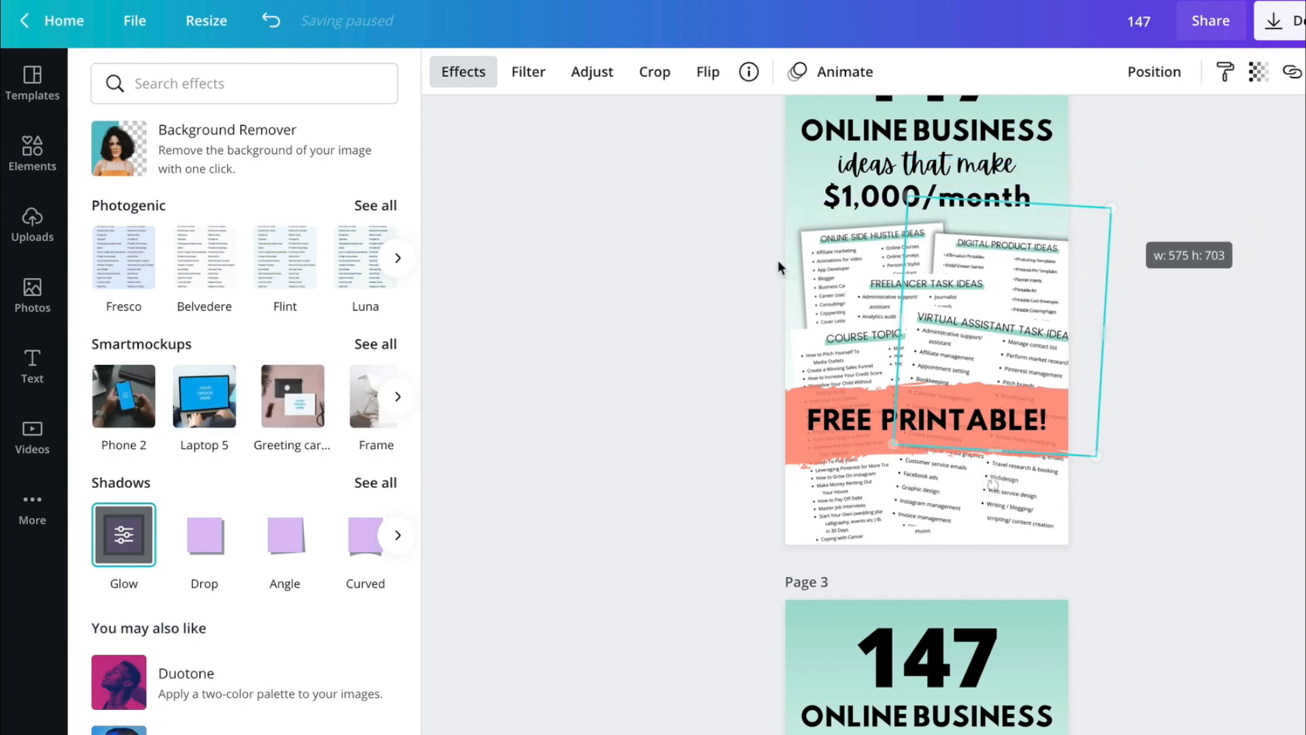
- Set the Digital Product Ideas image's glow to size 6, transparency 35 and blur 7
{"action": "left_click", "coordinate": [123, 536]}
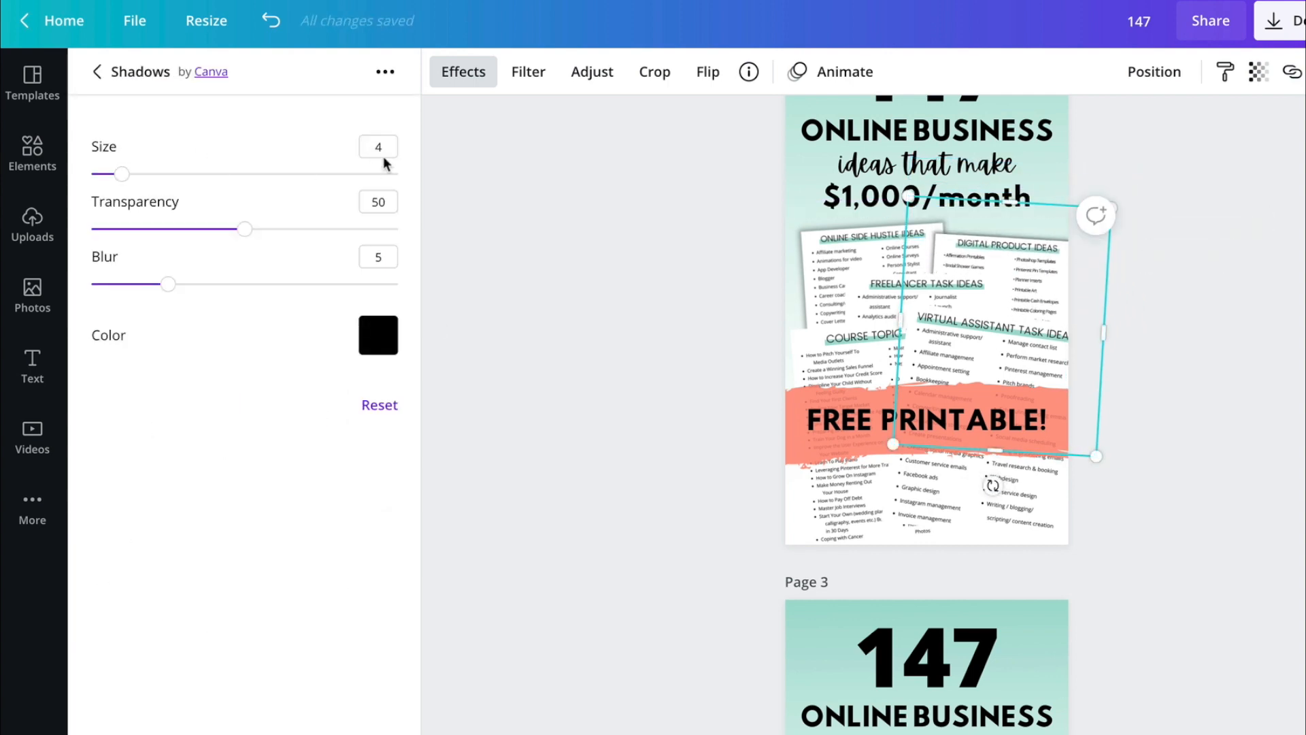
{"action": "left_click", "coordinate": [386, 193]}
{"action": "left_click", "coordinate": [380, 257]}
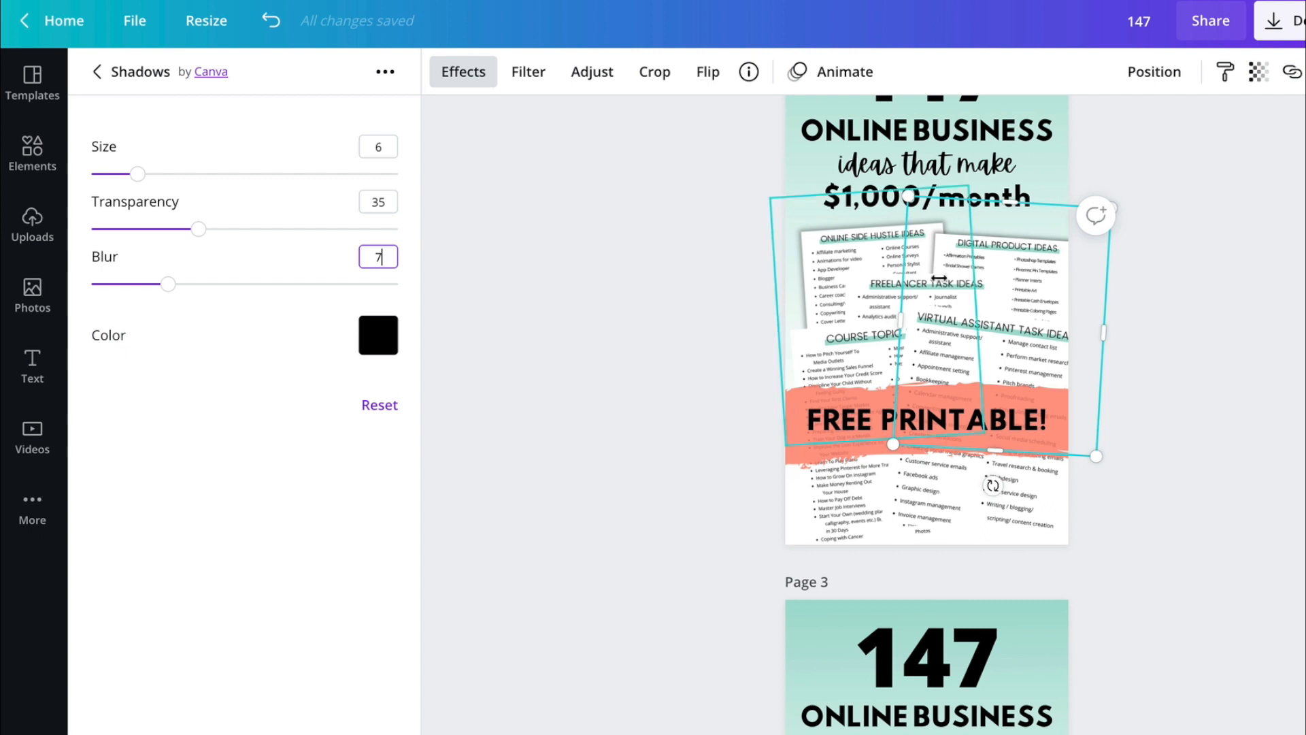
{"action": "key", "text": "Escape"}
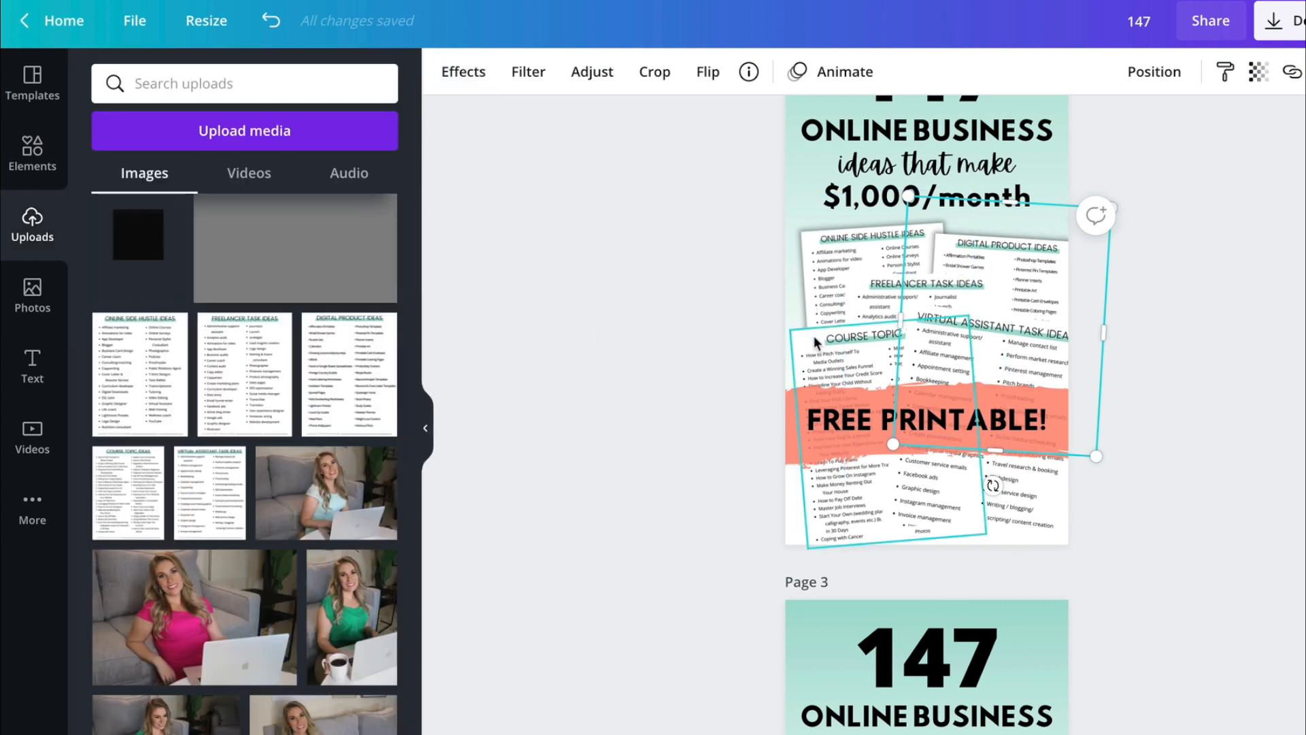
- Give the Course Topic Ideas image a Glow shadow with size 6, transparency 35 and blur 7, and enlarge it outward from its upper-left corner
{"action": "left_click", "coordinate": [820, 355]}
{"action": "left_click", "coordinate": [455, 71]}
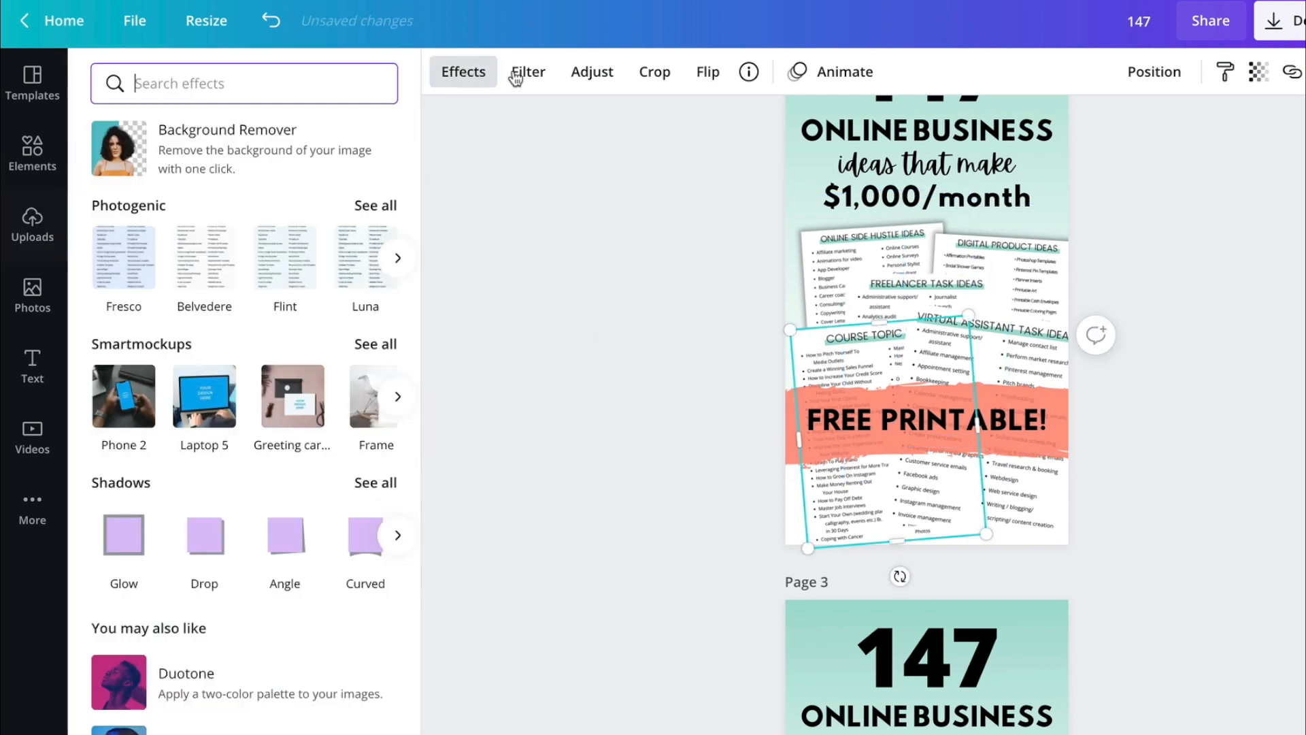
{"action": "left_click", "coordinate": [126, 538]}
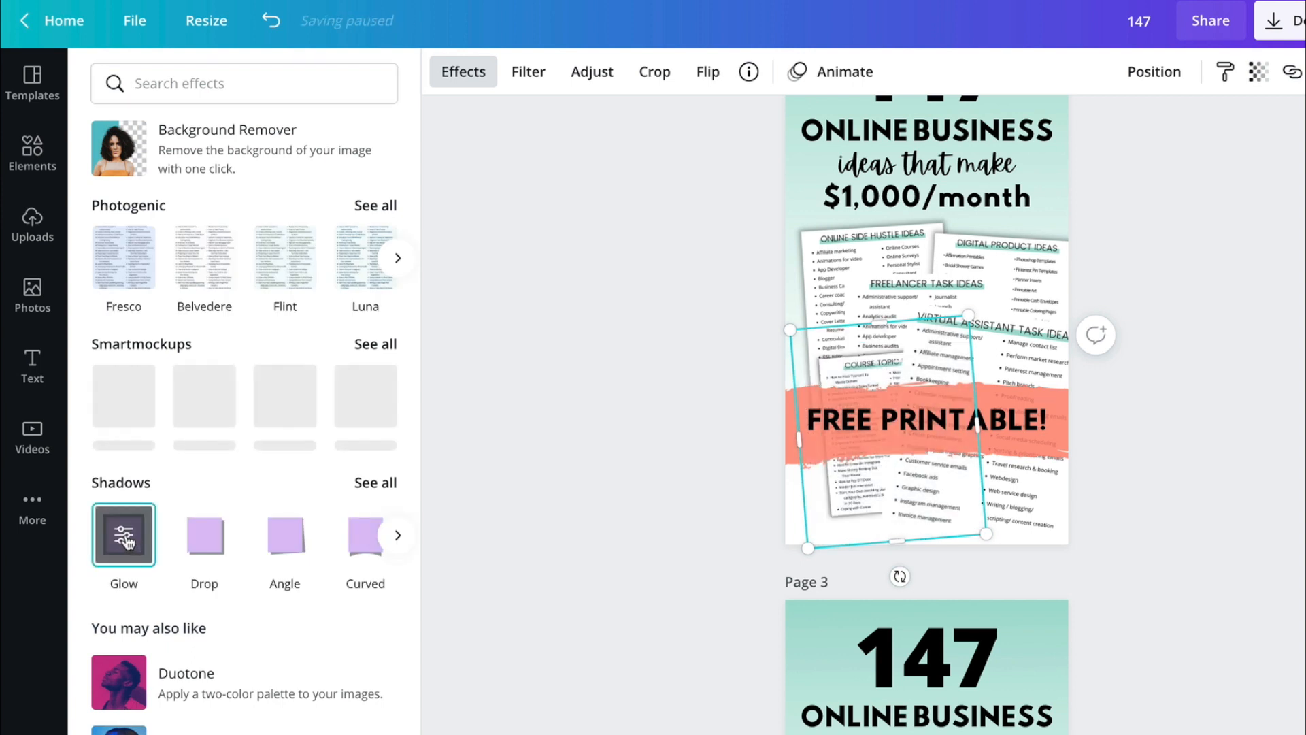
{"action": "left_click", "coordinate": [126, 538]}
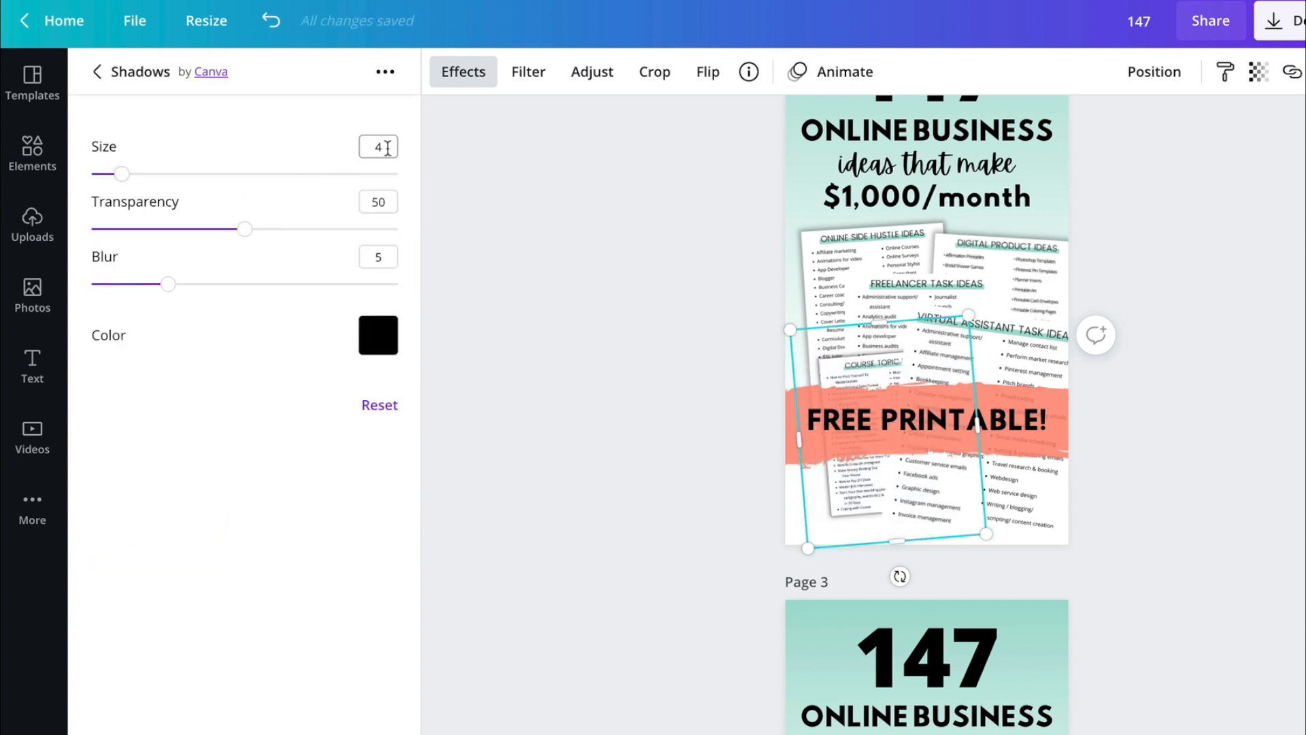
{"action": "left_click", "coordinate": [383, 202]}
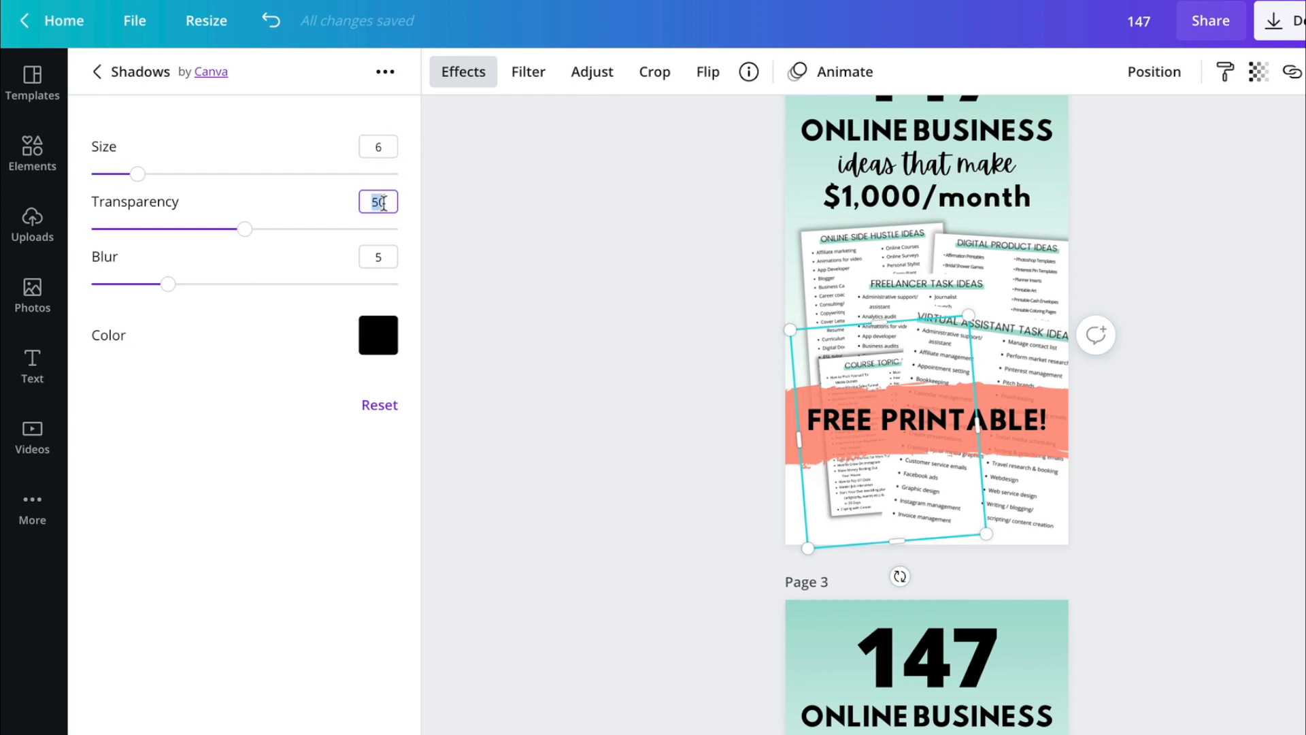
{"action": "left_click", "coordinate": [383, 260]}
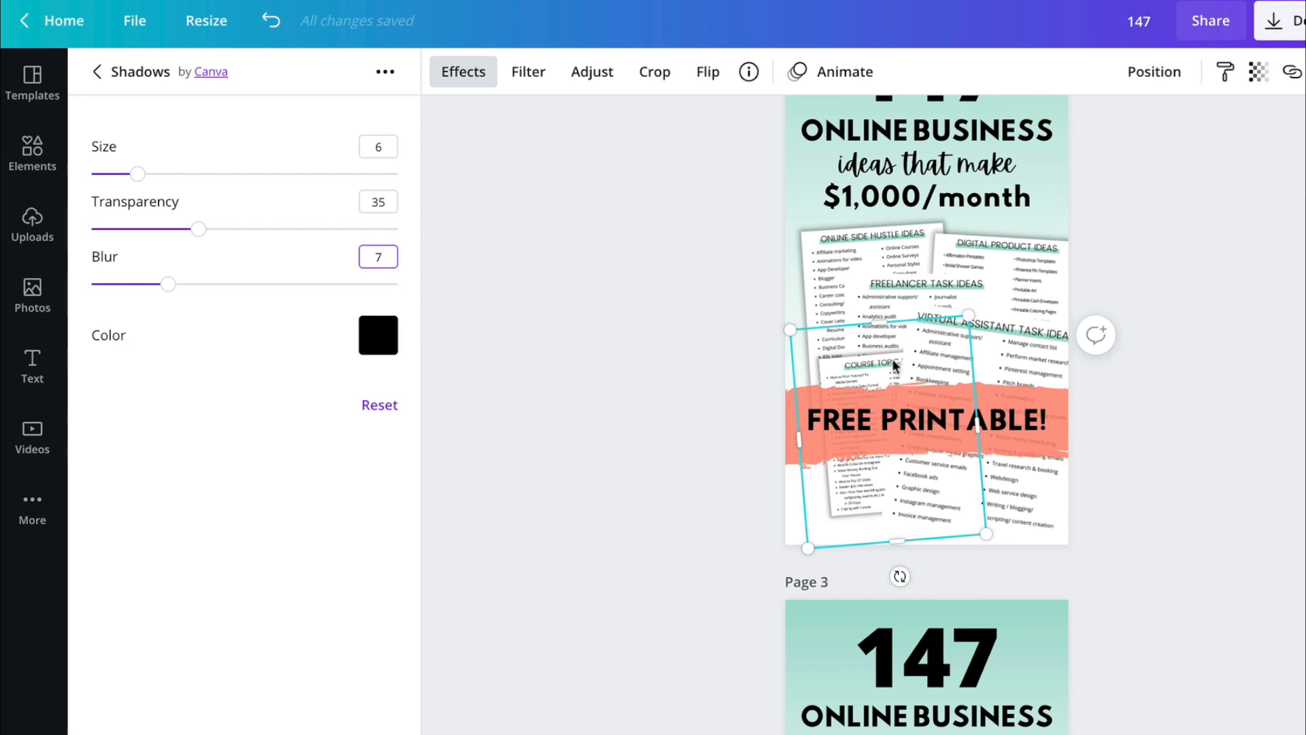
{"action": "left_click_drag", "start_coordinate": [792, 328], "coordinate": [742, 303]}
{"action": "left_click_drag", "start_coordinate": [864, 361], "coordinate": [872, 357]}
- Give the Virtual Assistant Task Ideas image a Glow shadow with size 6, transparency 35 and blur 7, and enlarge it from its lower-right corner
{"action": "left_click", "coordinate": [1029, 339]}
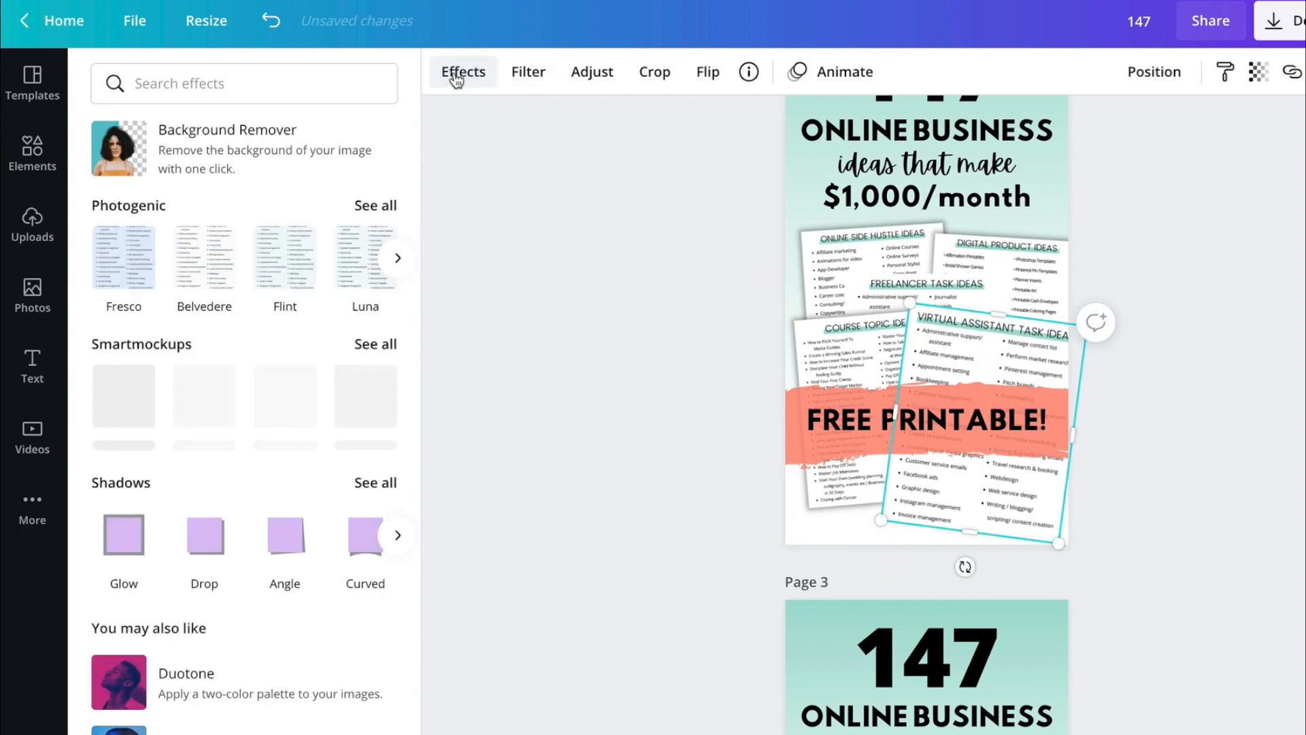
{"action": "left_click", "coordinate": [110, 544]}
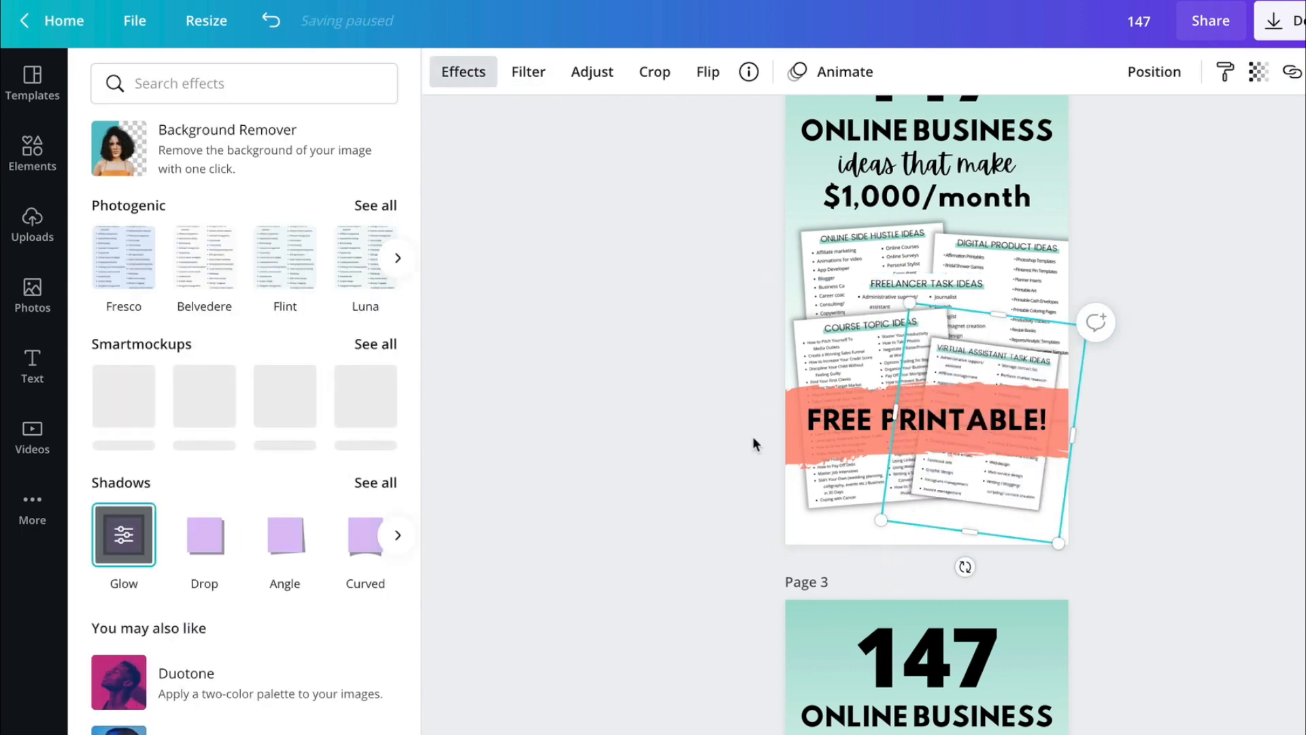
{"action": "left_click", "coordinate": [124, 534]}
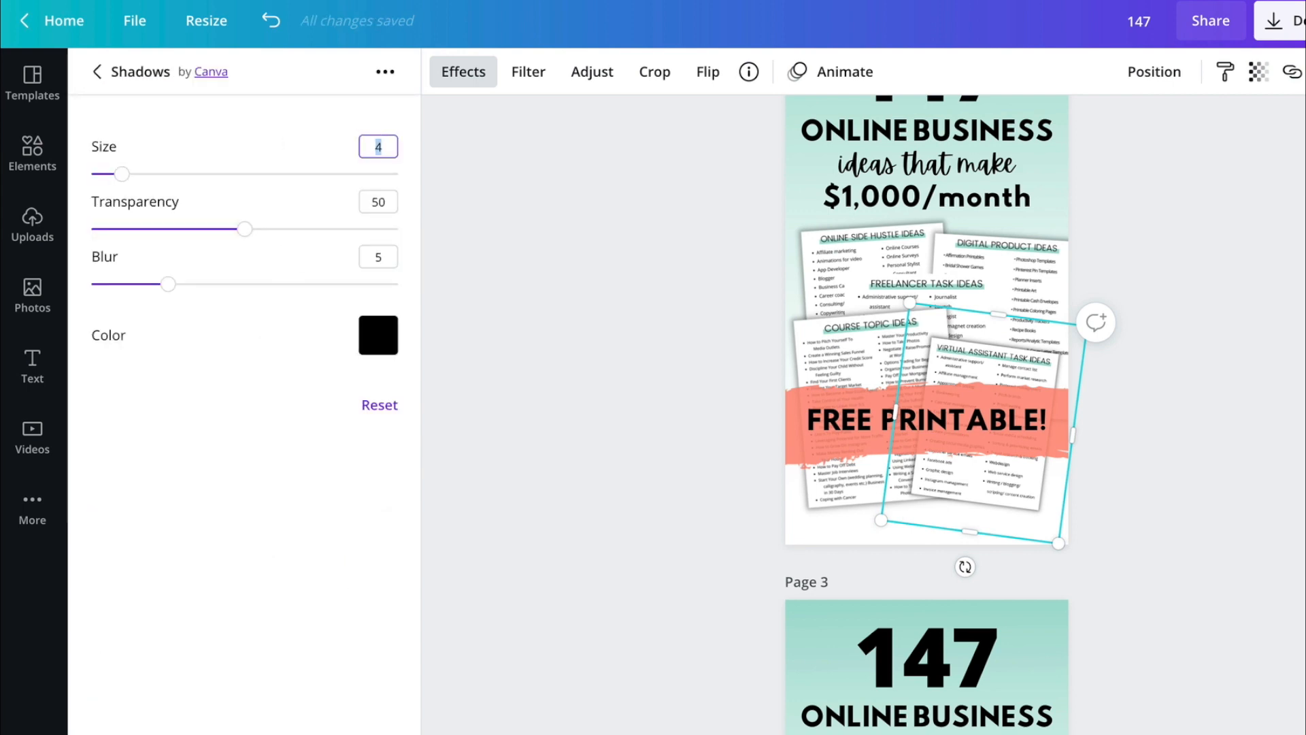
{"action": "left_click", "coordinate": [385, 203]}
{"action": "type", "text": "3"}
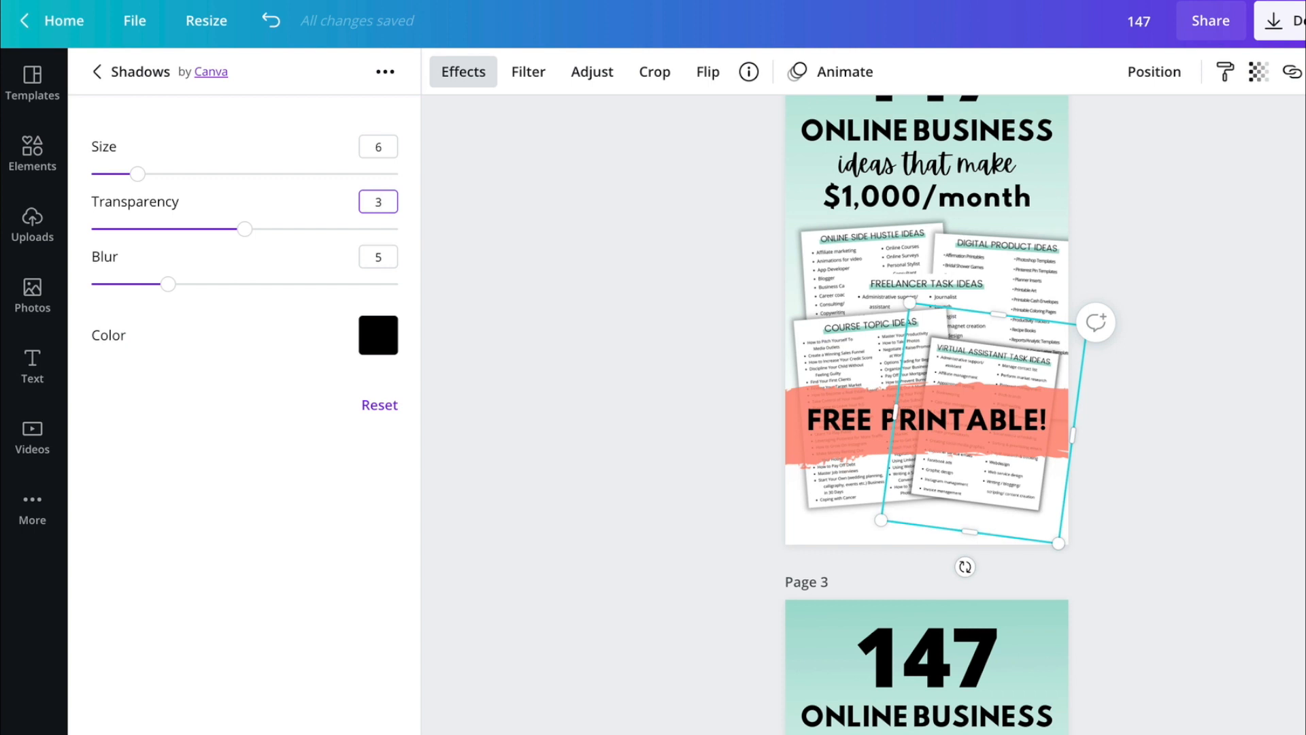
{"action": "left_click", "coordinate": [387, 257]}
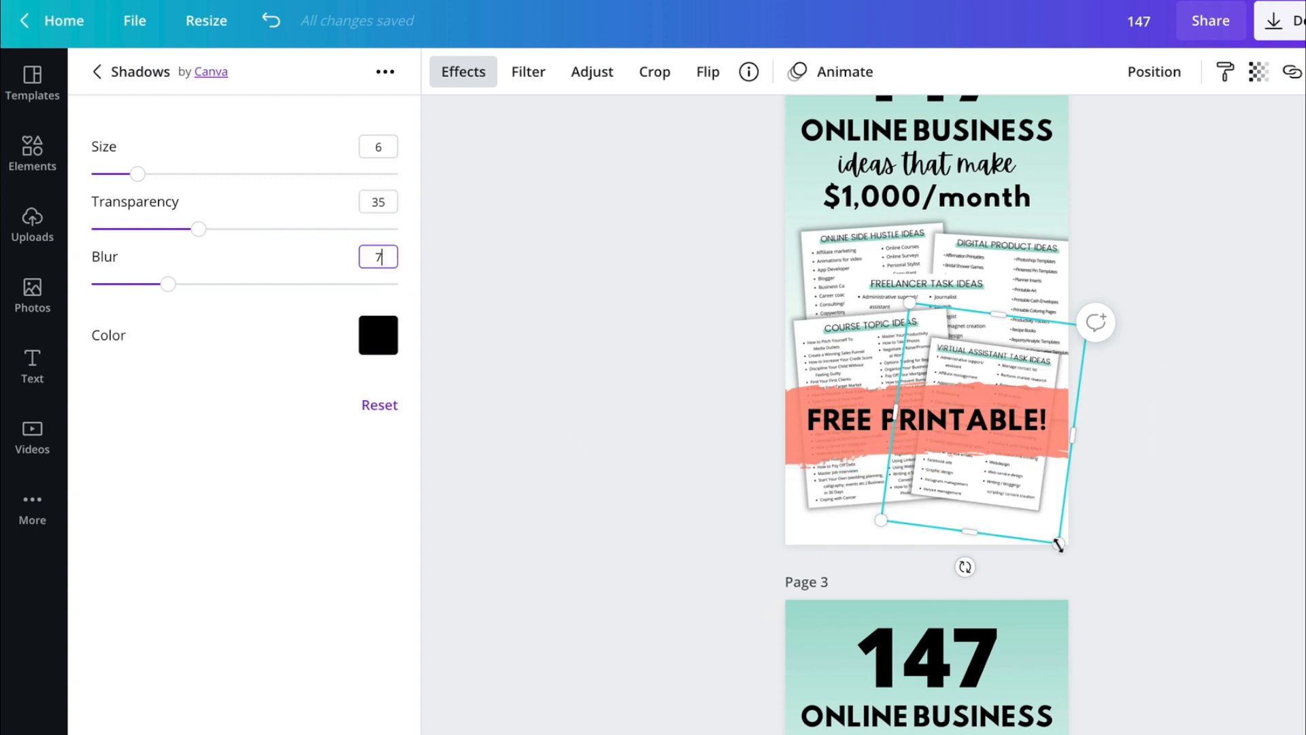
{"action": "left_click_drag", "start_coordinate": [1058, 544], "coordinate": [1081, 579]}
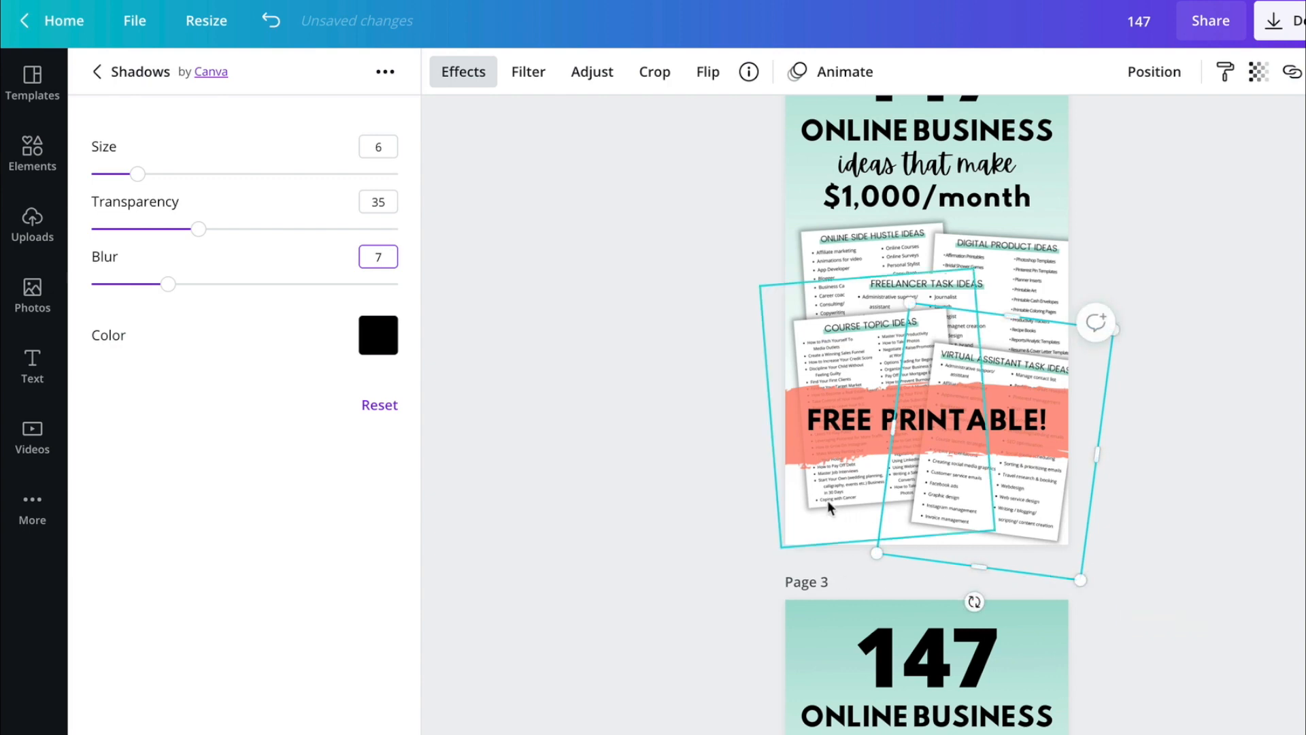
- Move the Course Topic Ideas image slightly down so its top edge roughly lines up with the Virtual Assistant Task Ideas sheet
{"action": "left_click_drag", "start_coordinate": [828, 501], "coordinate": [834, 523]}
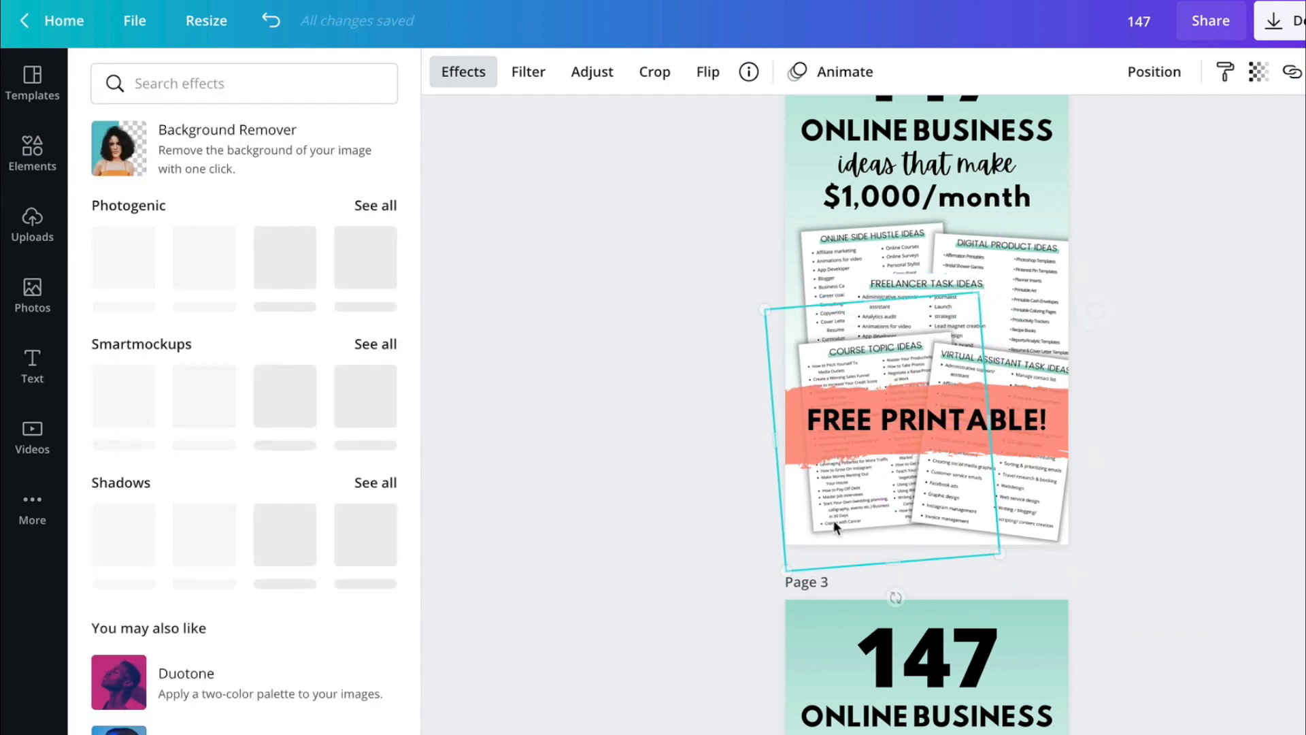
{"action": "key", "text": "super+Tab"}
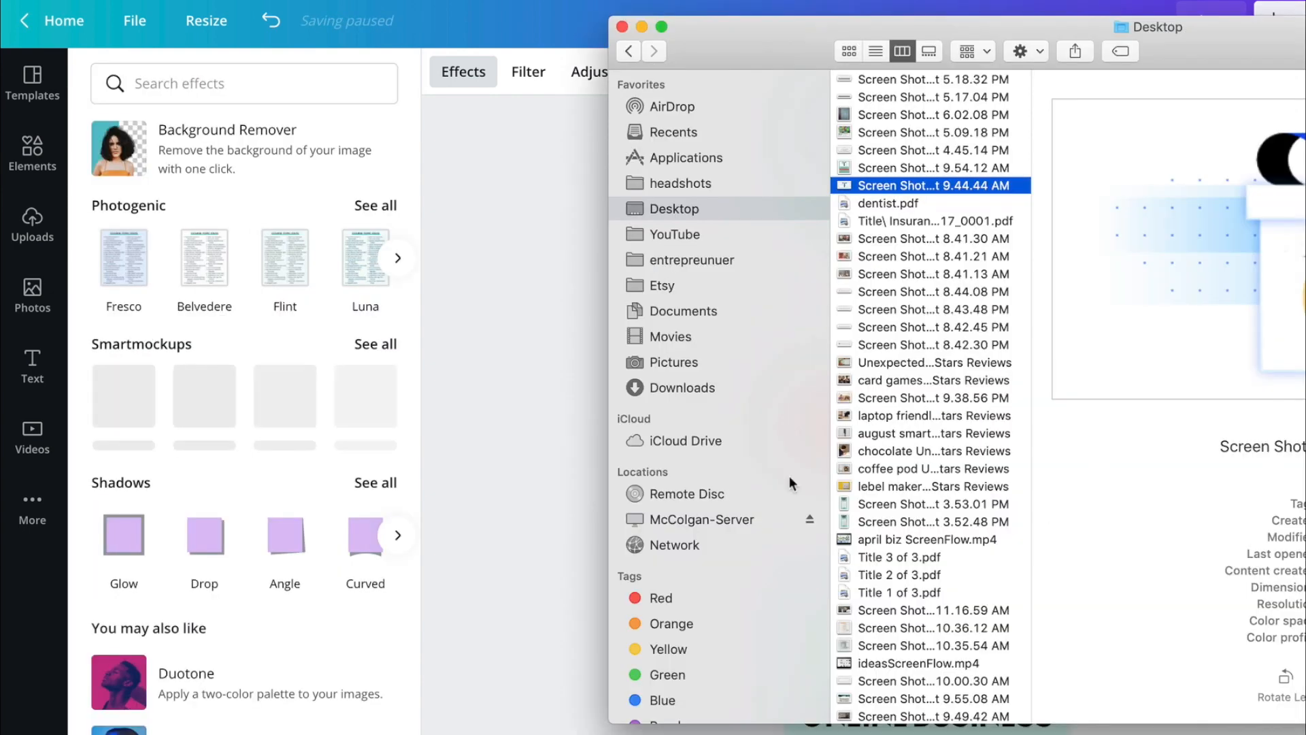
{"action": "left_click", "coordinate": [553, 441]}
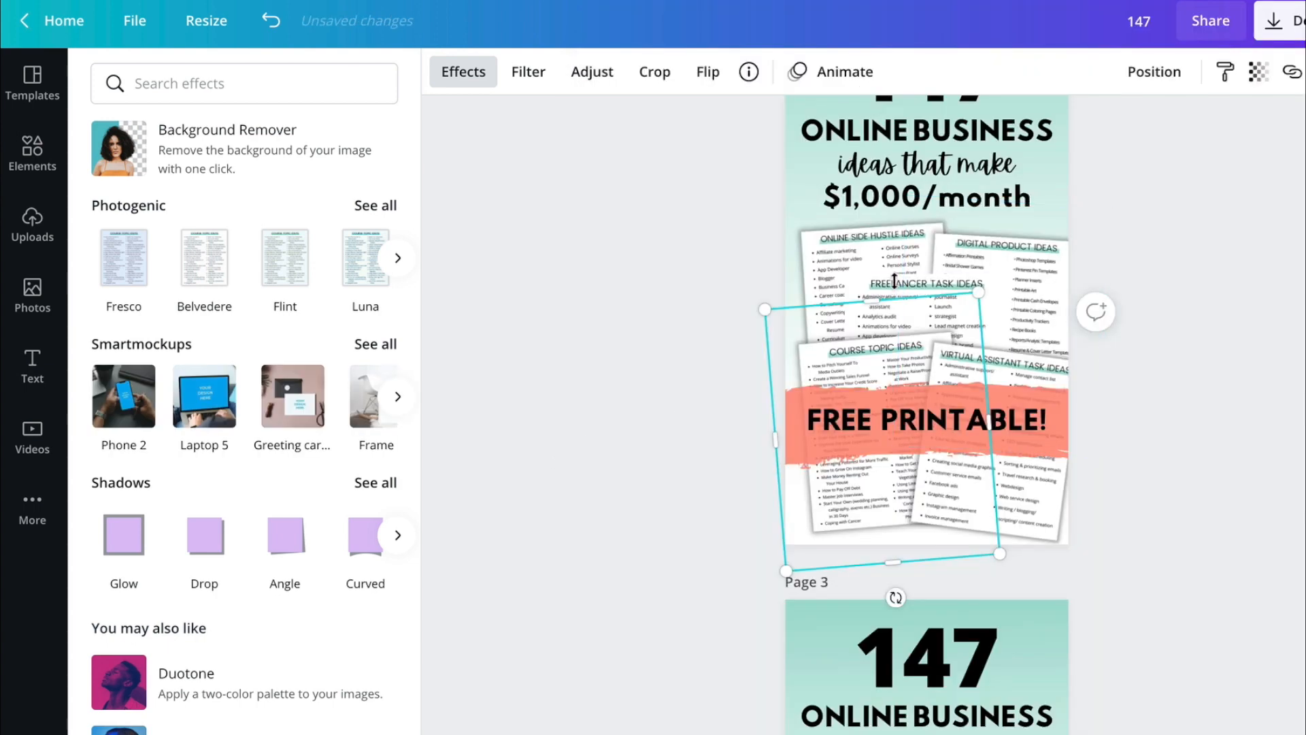
{"action": "left_click", "coordinate": [1203, 386]}
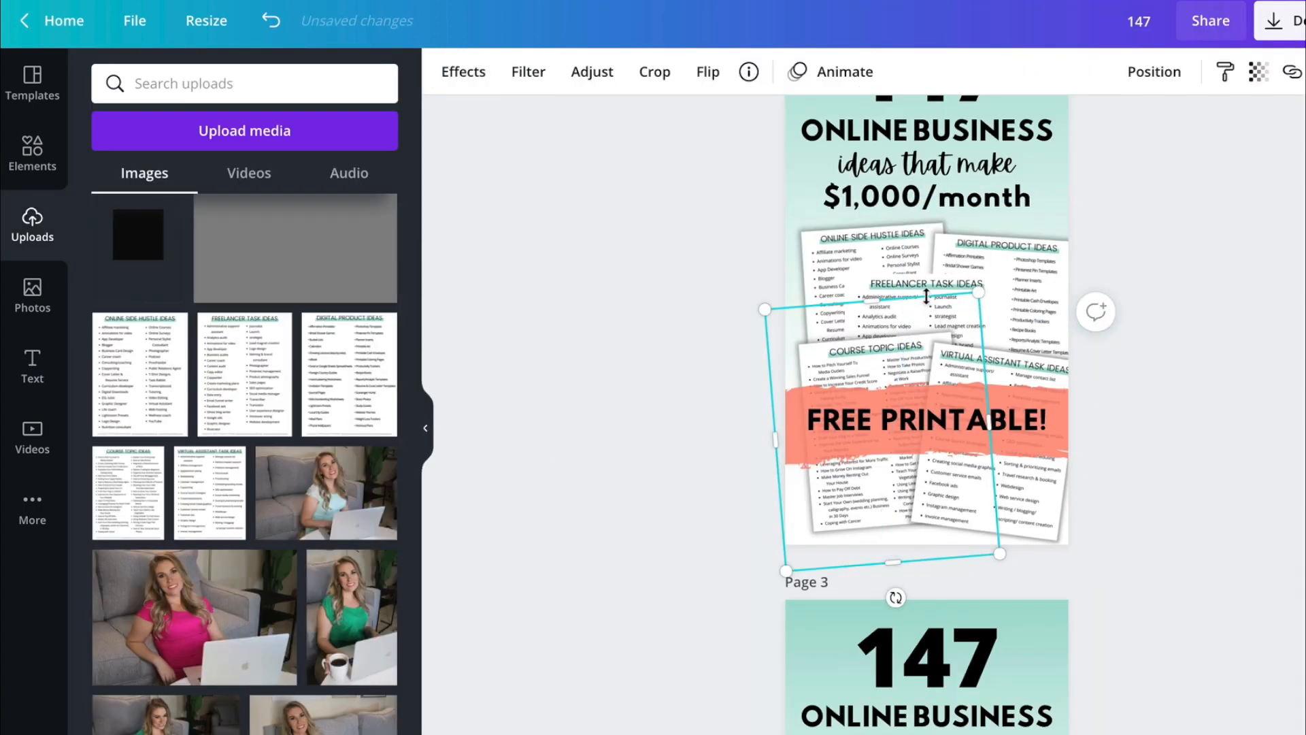
{"action": "left_click", "coordinate": [574, 236]}
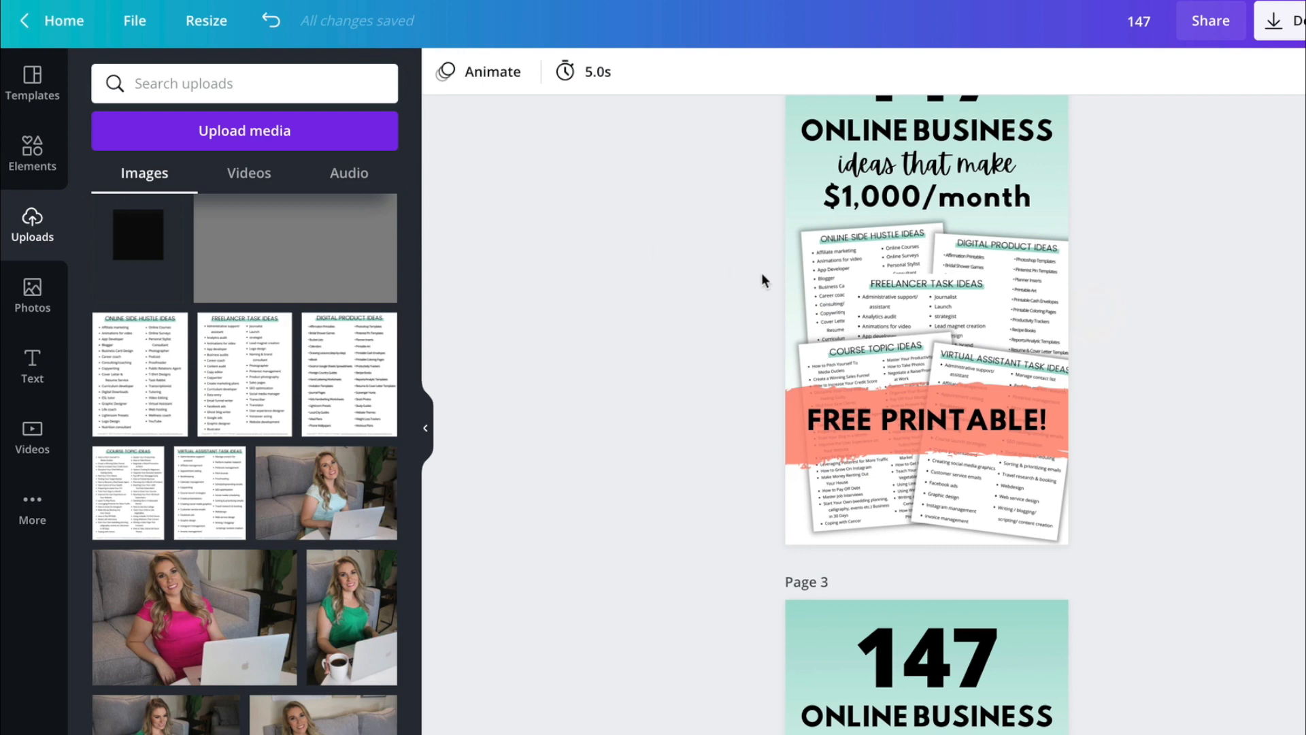
- Apply the Glow shadow to the Freelancer Task Ideas image, then enlarge and center it between the two upper sheets
{"action": "left_click", "coordinate": [860, 299]}
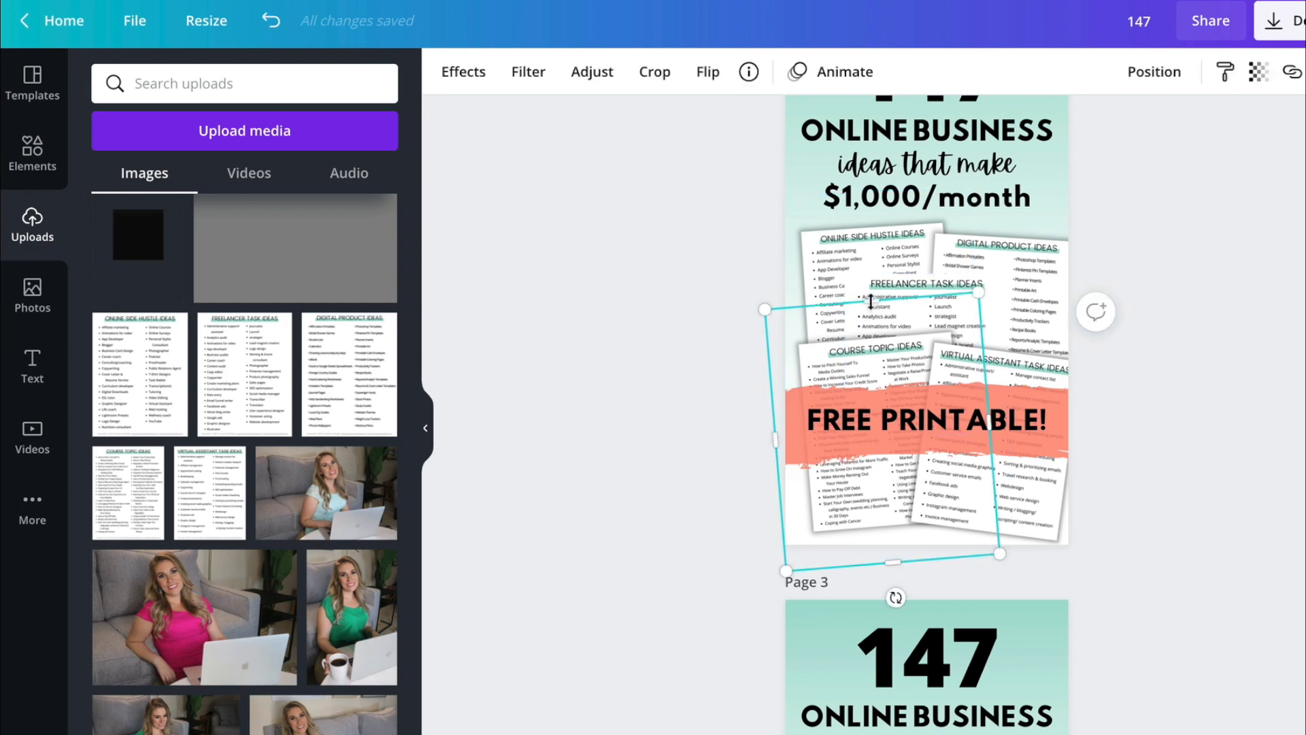
{"action": "left_click", "coordinate": [627, 265]}
{"action": "left_click", "coordinate": [870, 297]}
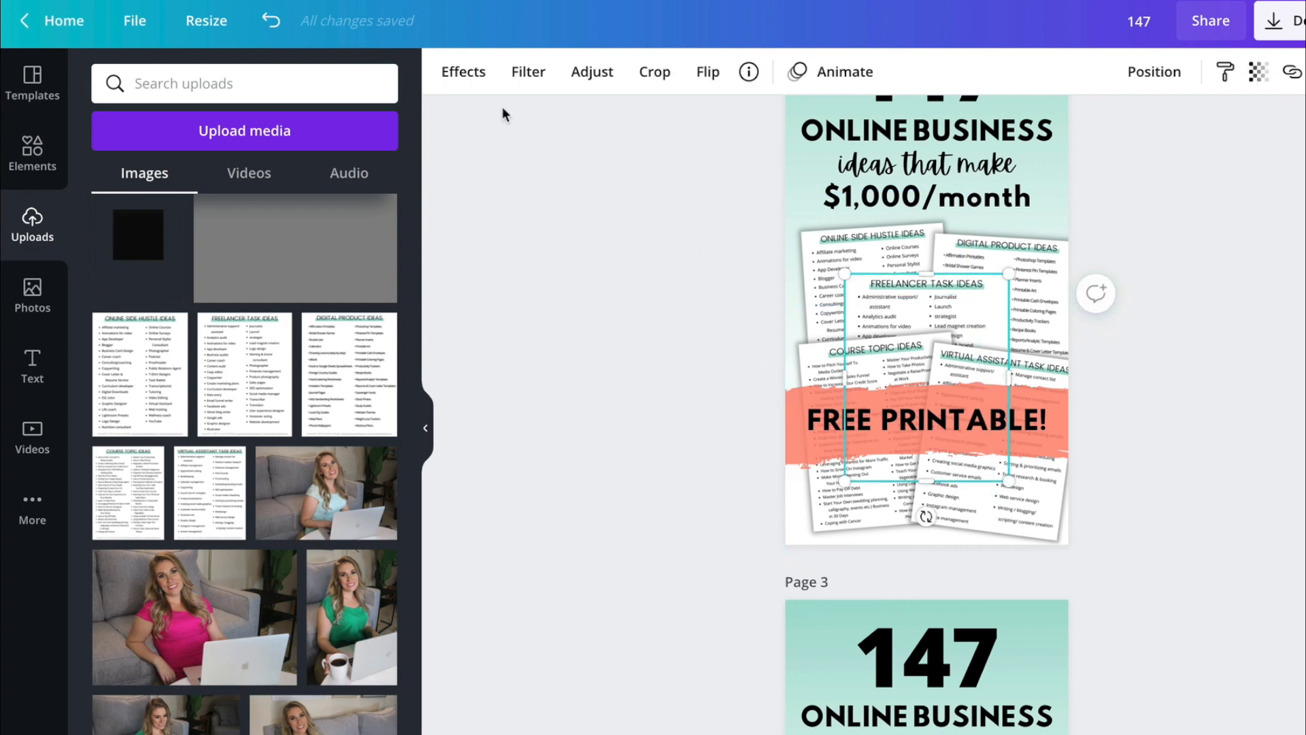
{"action": "left_click", "coordinate": [465, 70]}
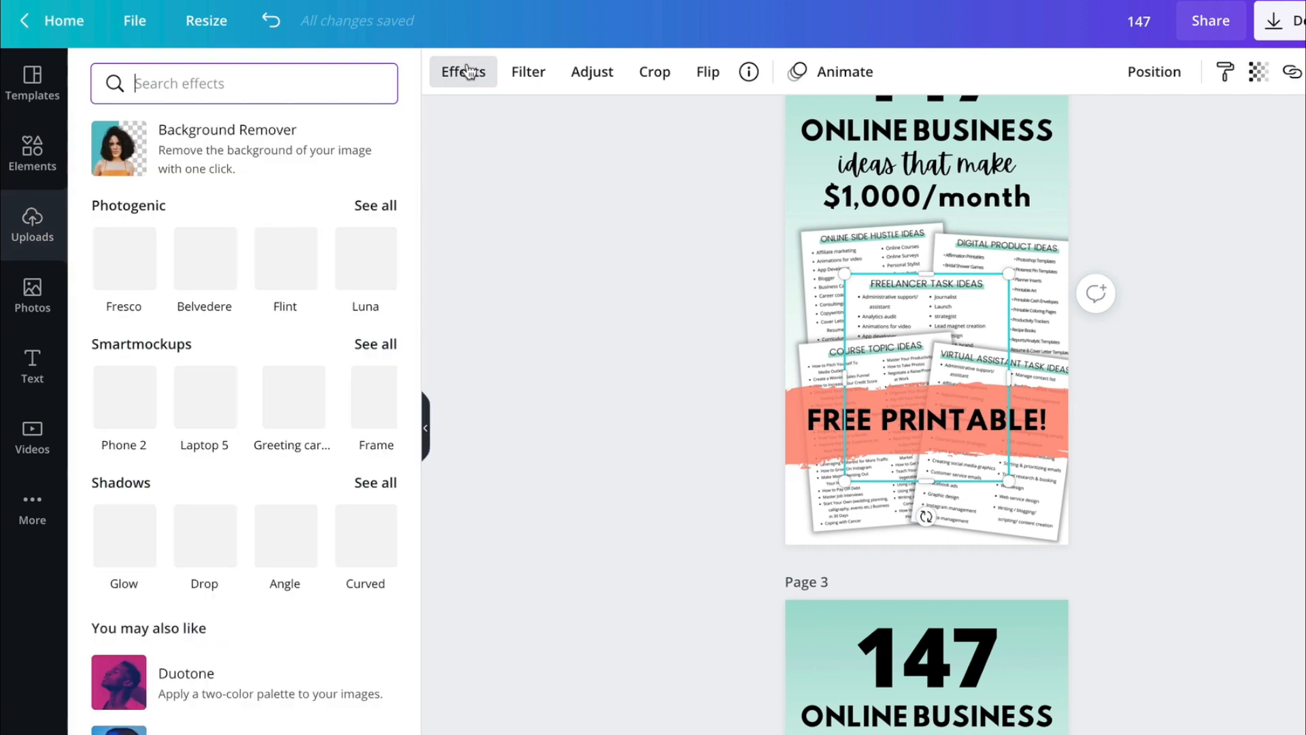
{"action": "left_click", "coordinate": [115, 540]}
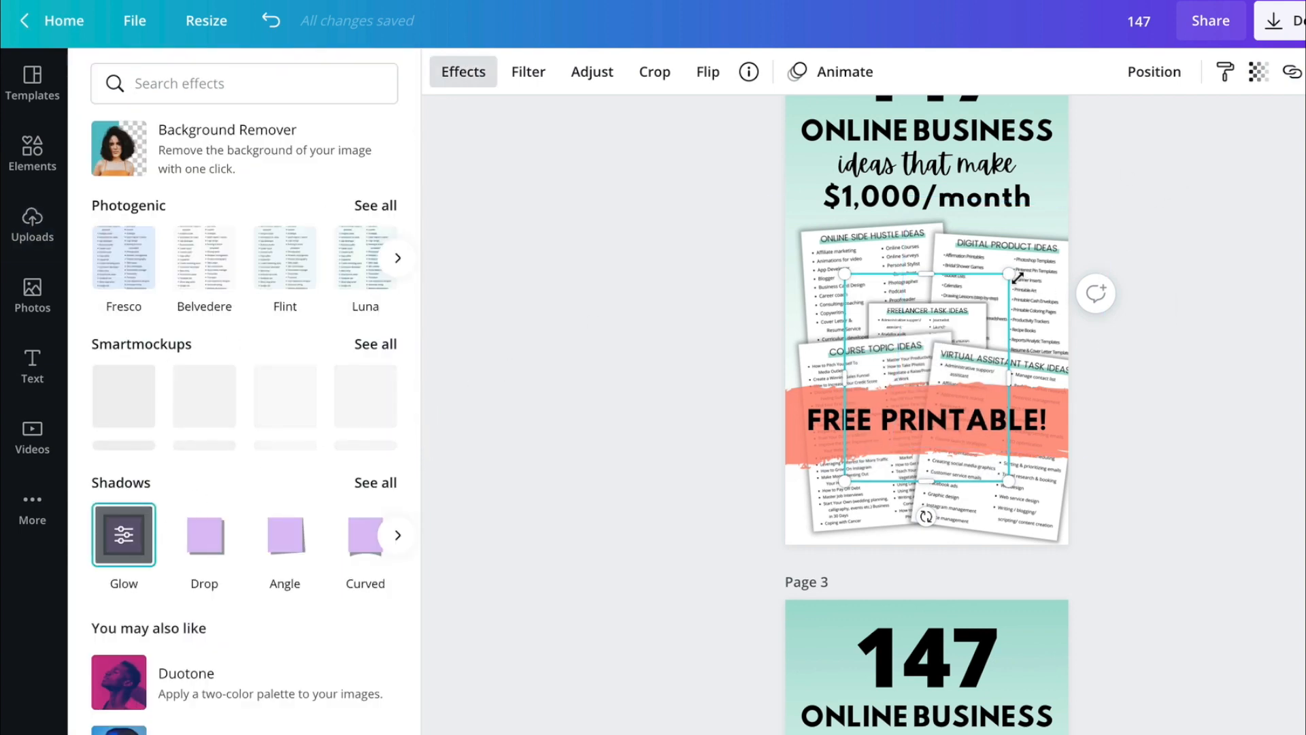
{"action": "left_click_drag", "start_coordinate": [1018, 278], "coordinate": [1050, 221]}
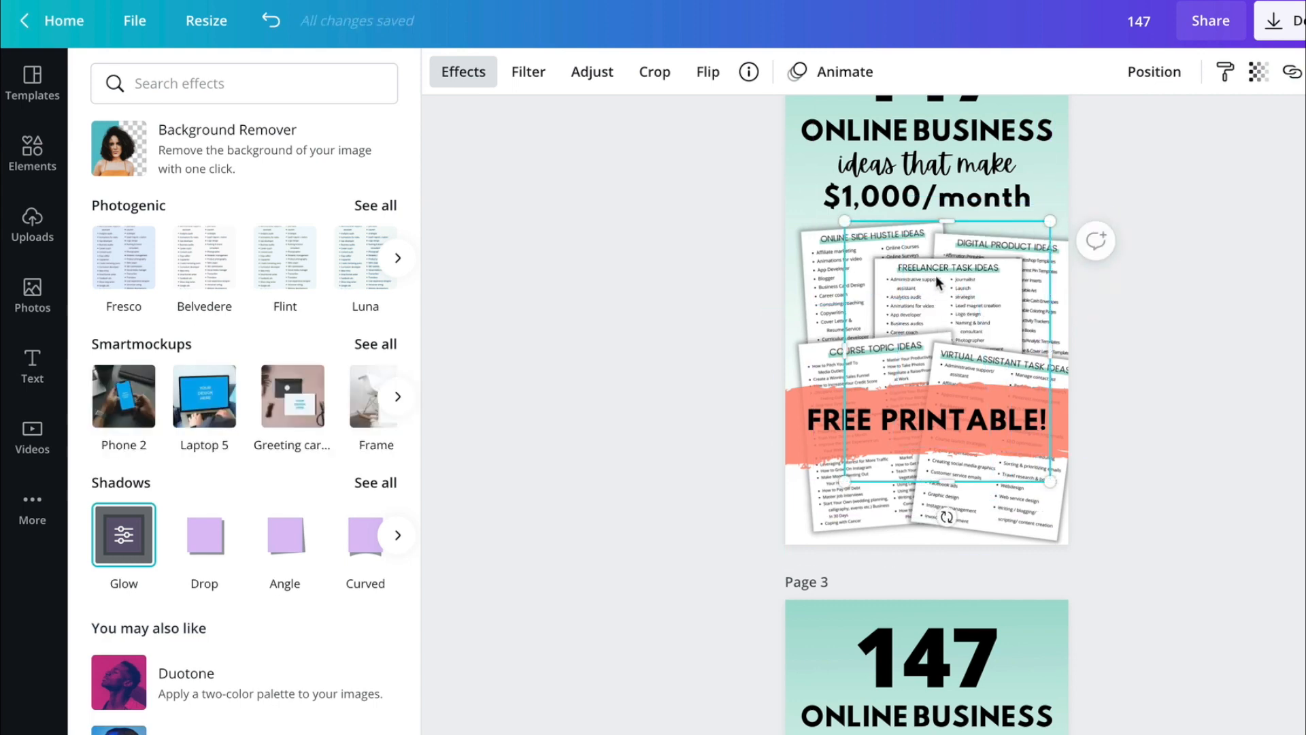
{"action": "left_click_drag", "start_coordinate": [932, 291], "coordinate": [921, 297]}
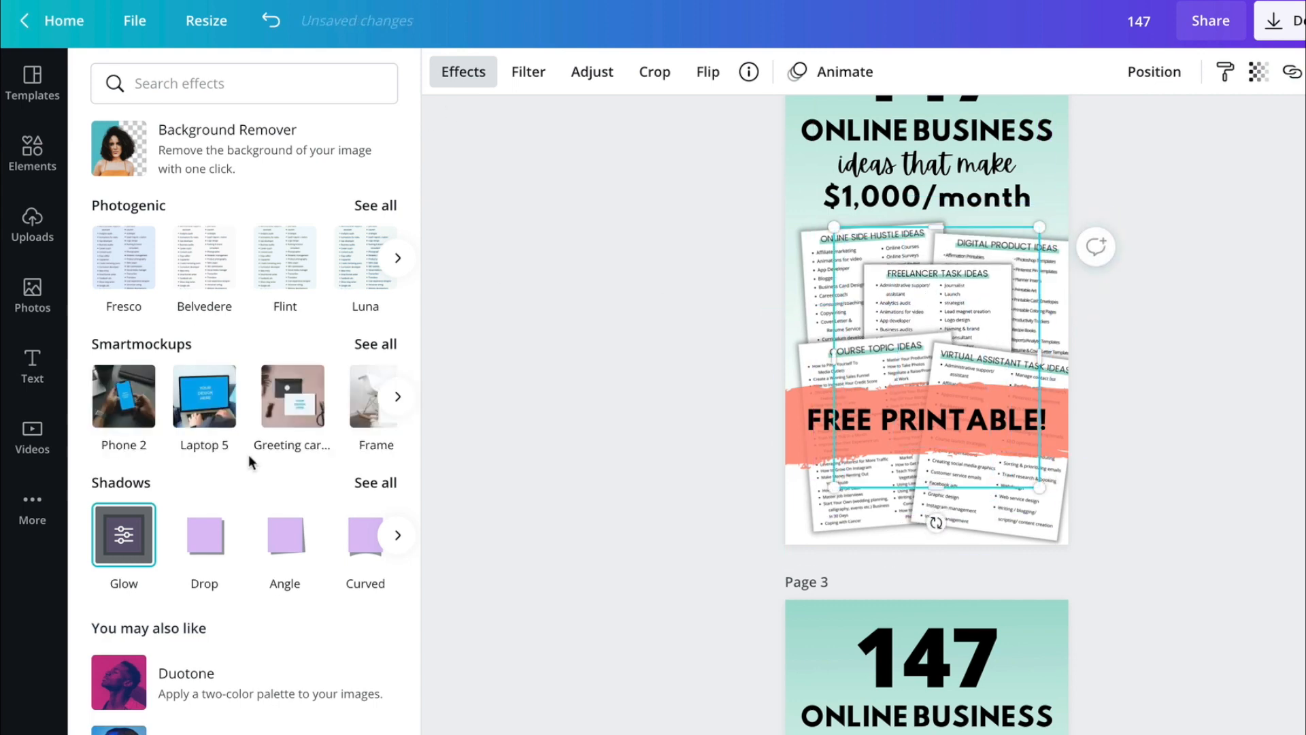
- Set the Freelancer Task Ideas image's glow to size 6 and transparency 35, and adjust its blur
{"action": "left_click", "coordinate": [120, 542]}
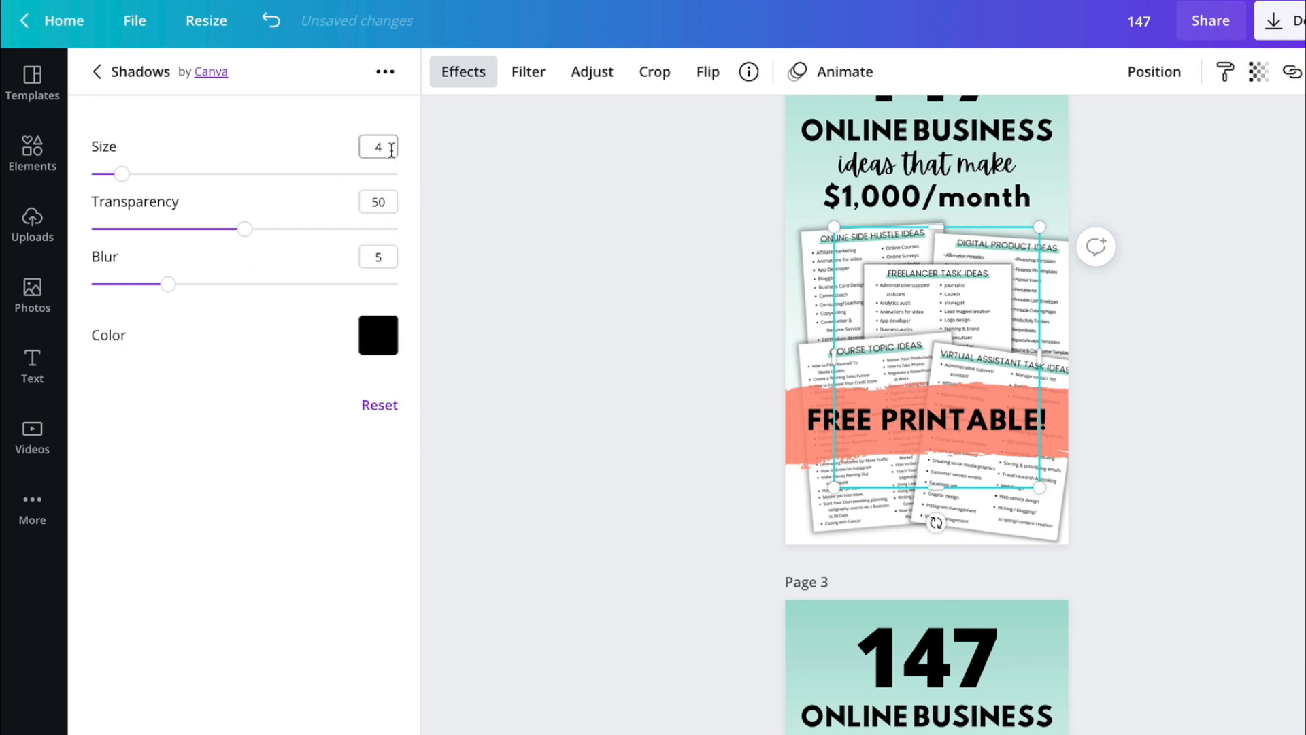
{"action": "type", "text": "6"}
{"action": "left_click", "coordinate": [381, 196]}
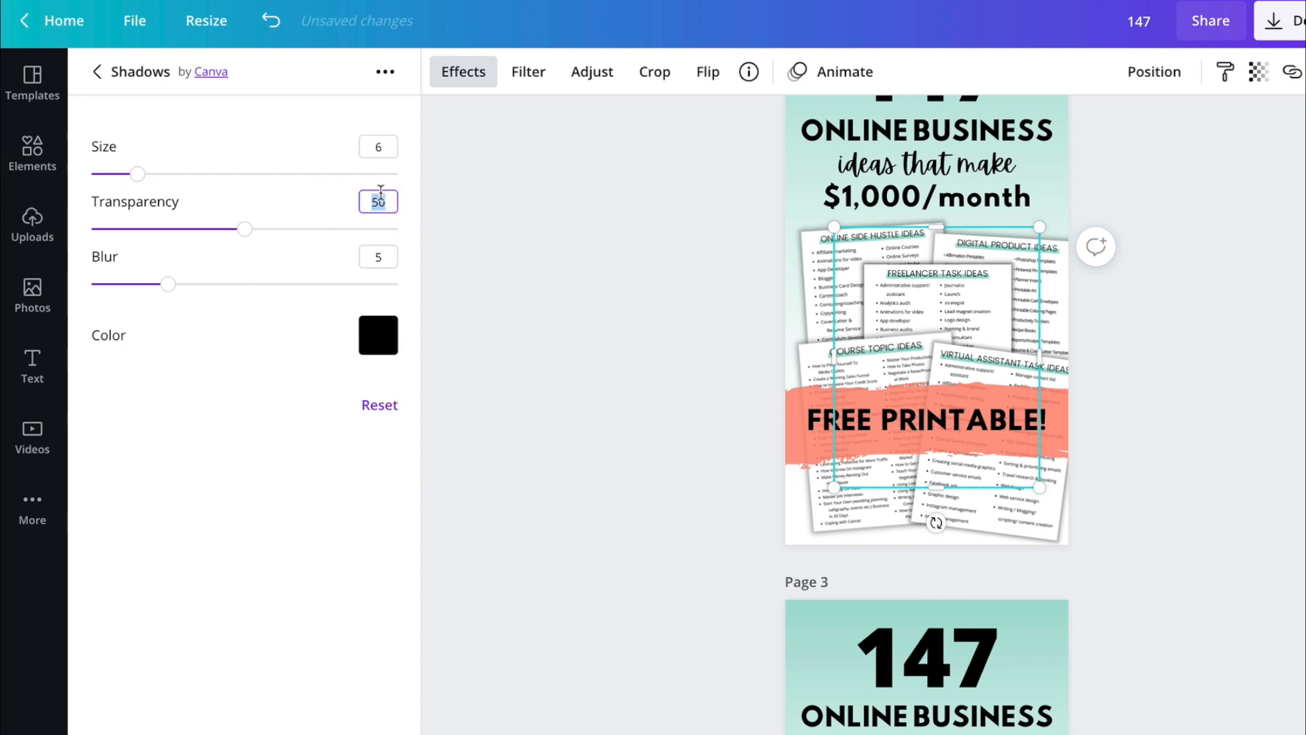
{"action": "left_click", "coordinate": [382, 250]}
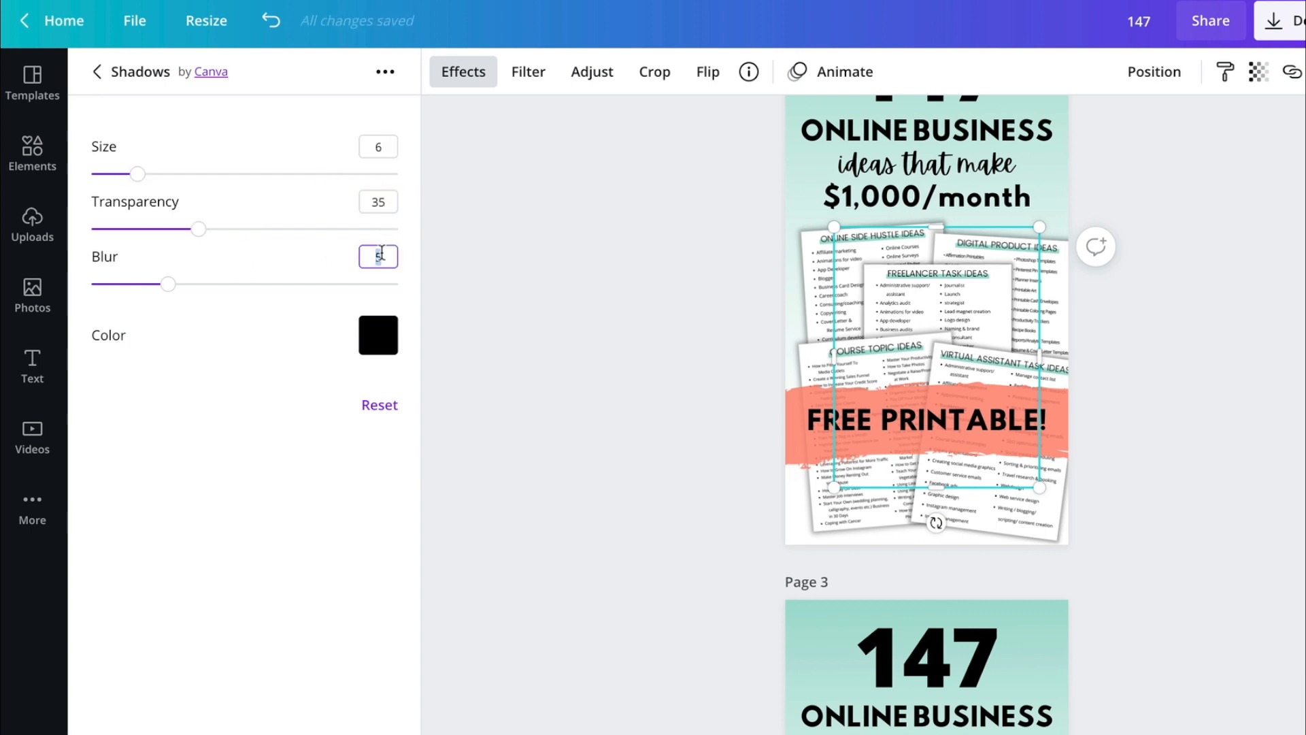
{"action": "left_click", "coordinate": [585, 402]}
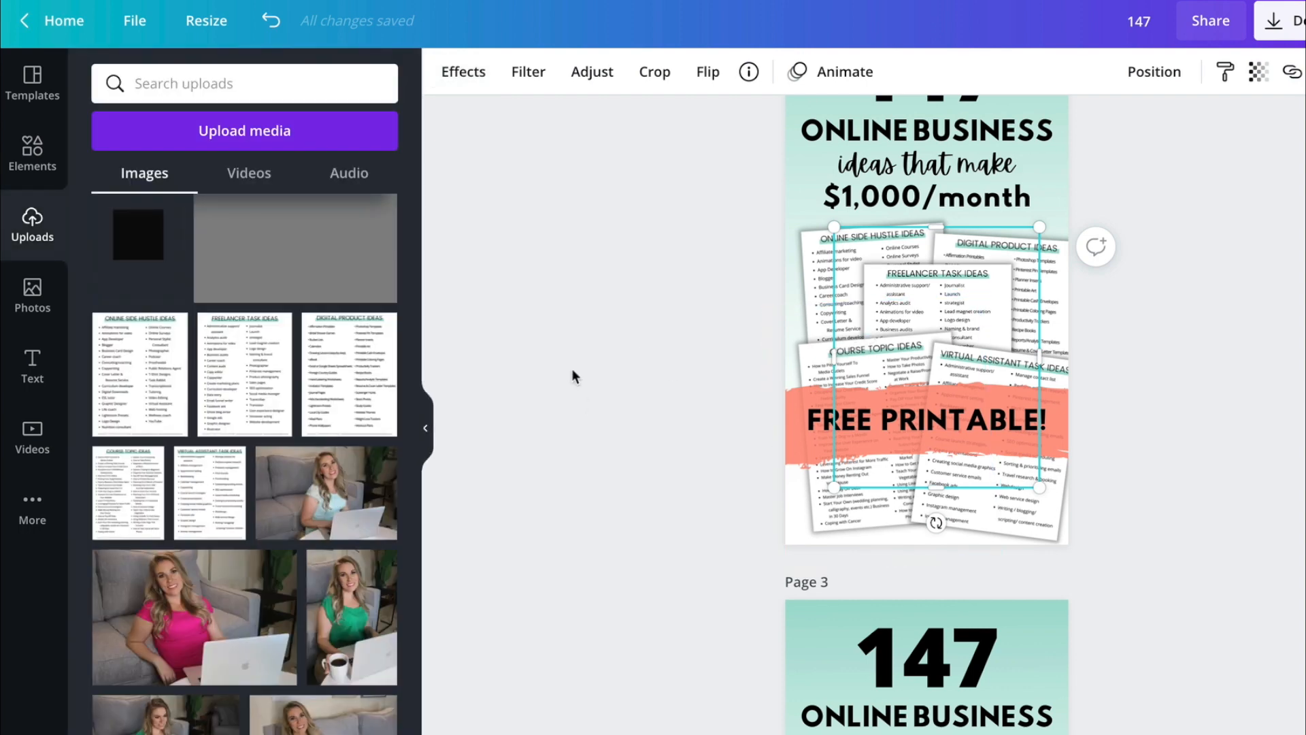
{"action": "left_click", "coordinate": [571, 370]}
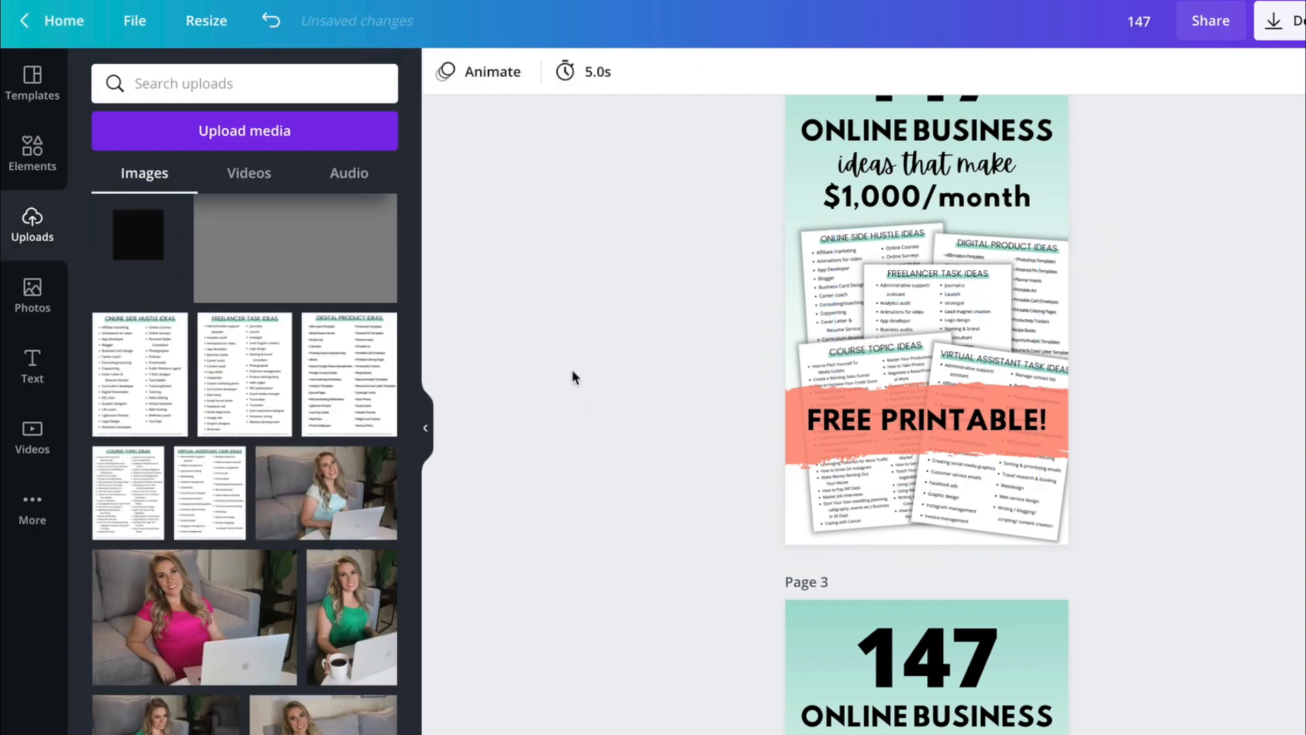
- Nudge the Course Topic Ideas and Virtual Assistant Task Ideas images slightly left and the Freelancer Task Ideas image slightly down
{"action": "left_click", "coordinate": [848, 489]}
{"action": "left_click_drag", "start_coordinate": [849, 489], "coordinate": [1017, 482]}
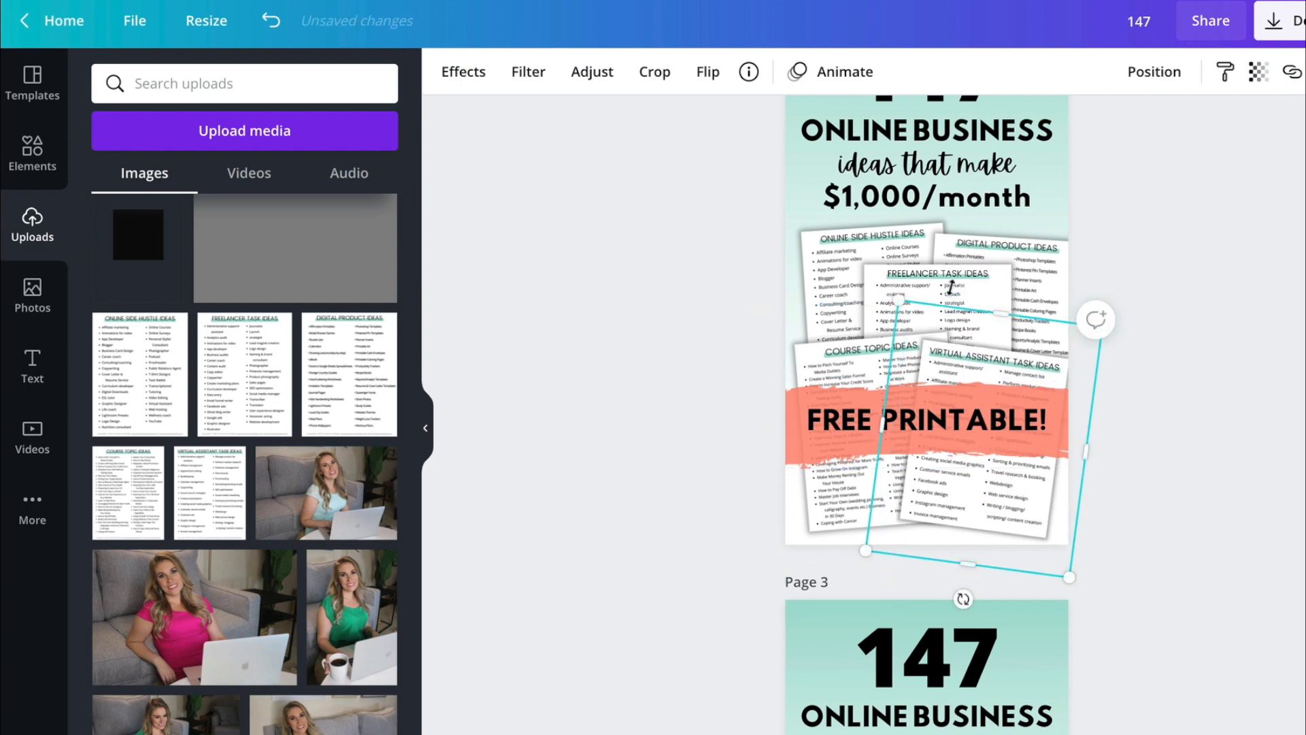
{"action": "left_click", "coordinate": [930, 285]}
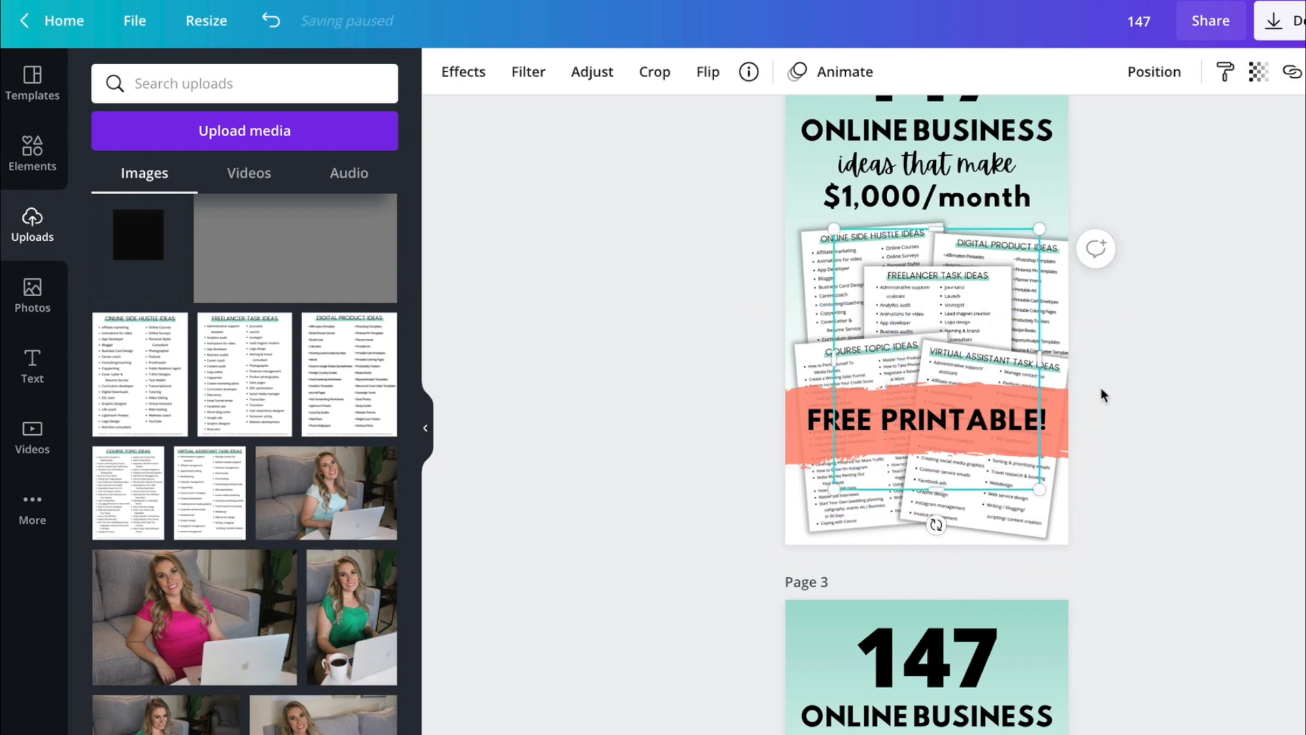
- Compare the shadowed printable sheets on page 2 with the original flat version on page 1
{"action": "scroll", "coordinate": [1101, 387], "scroll_direction": "up", "scroll_amount": 3}
{"action": "left_click", "coordinate": [1210, 442]}
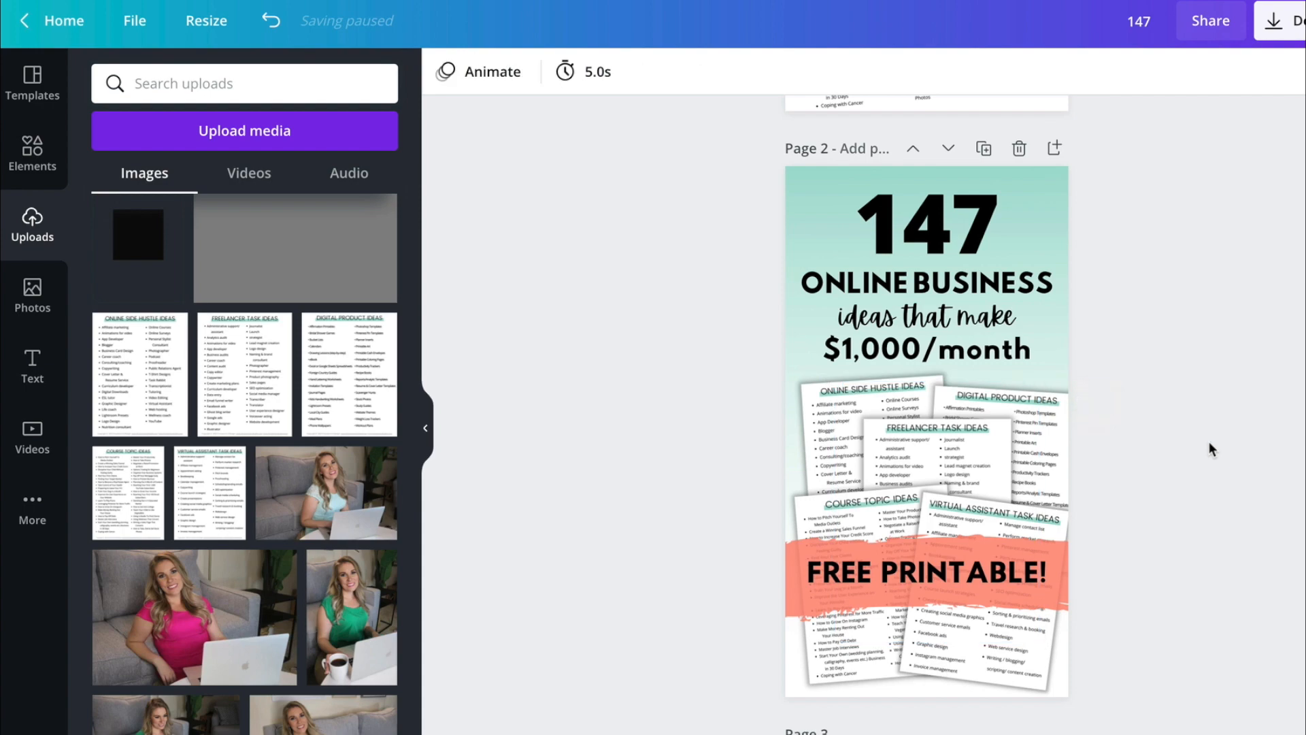
{"action": "scroll", "coordinate": [1230, 500], "scroll_direction": "up", "scroll_amount": 8}
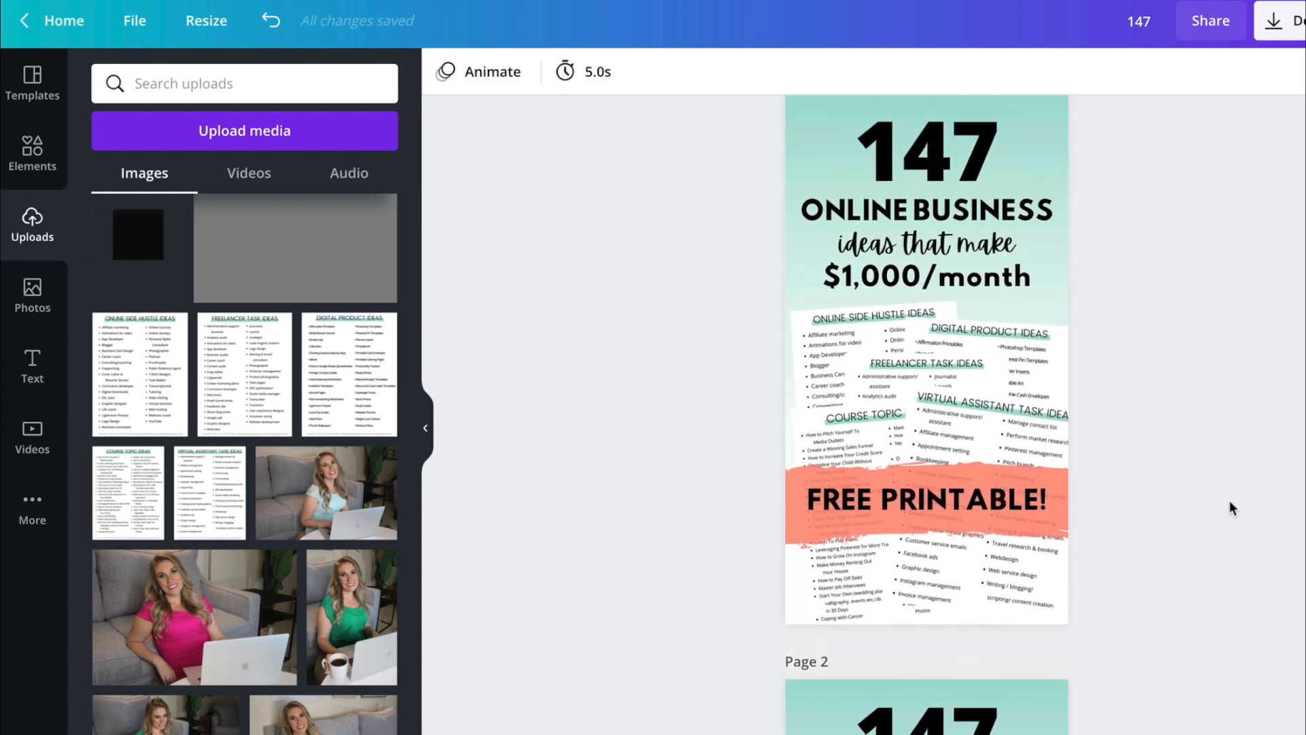
{"action": "scroll", "coordinate": [1230, 500], "scroll_direction": "up", "scroll_amount": 1}
{"action": "scroll", "coordinate": [1230, 500], "scroll_direction": "down", "scroll_amount": 8}
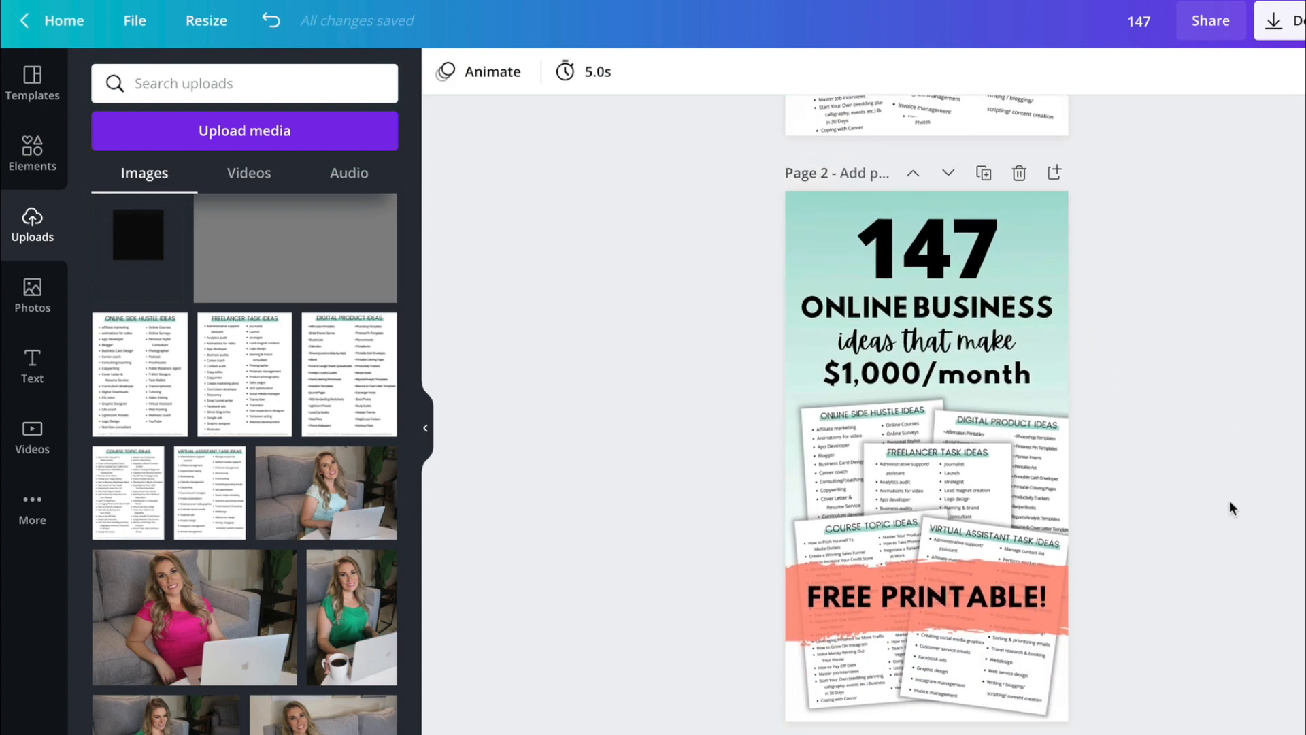
{"action": "scroll", "coordinate": [1230, 500], "scroll_direction": "down", "scroll_amount": 2}
{"action": "scroll", "coordinate": [1196, 296], "scroll_direction": "up", "scroll_amount": 2}
{"action": "scroll", "coordinate": [1196, 296], "scroll_direction": "up", "scroll_amount": 1}
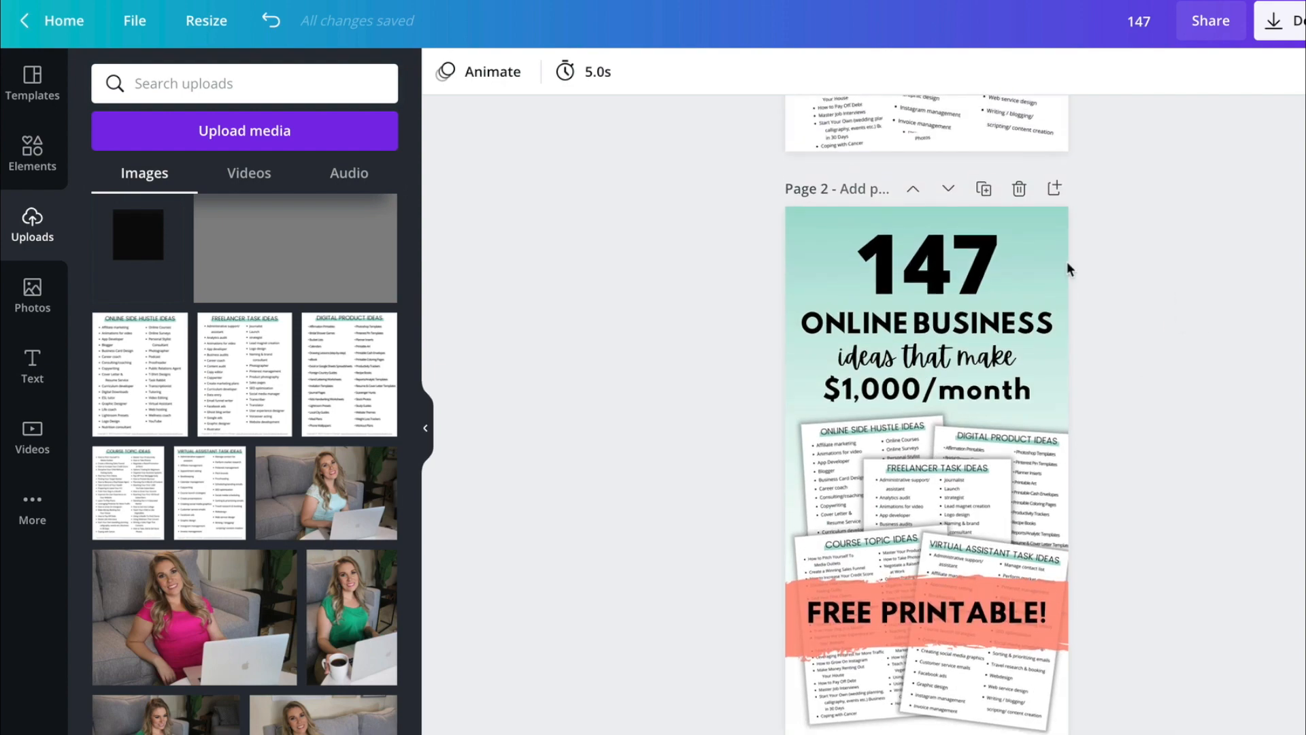
- Delete all the text, printable images and the banner from page 3, keeping only its green gradient background
{"action": "left_click_drag", "start_coordinate": [1180, 300], "coordinate": [864, 626]}
{"action": "key", "text": "Delete"}
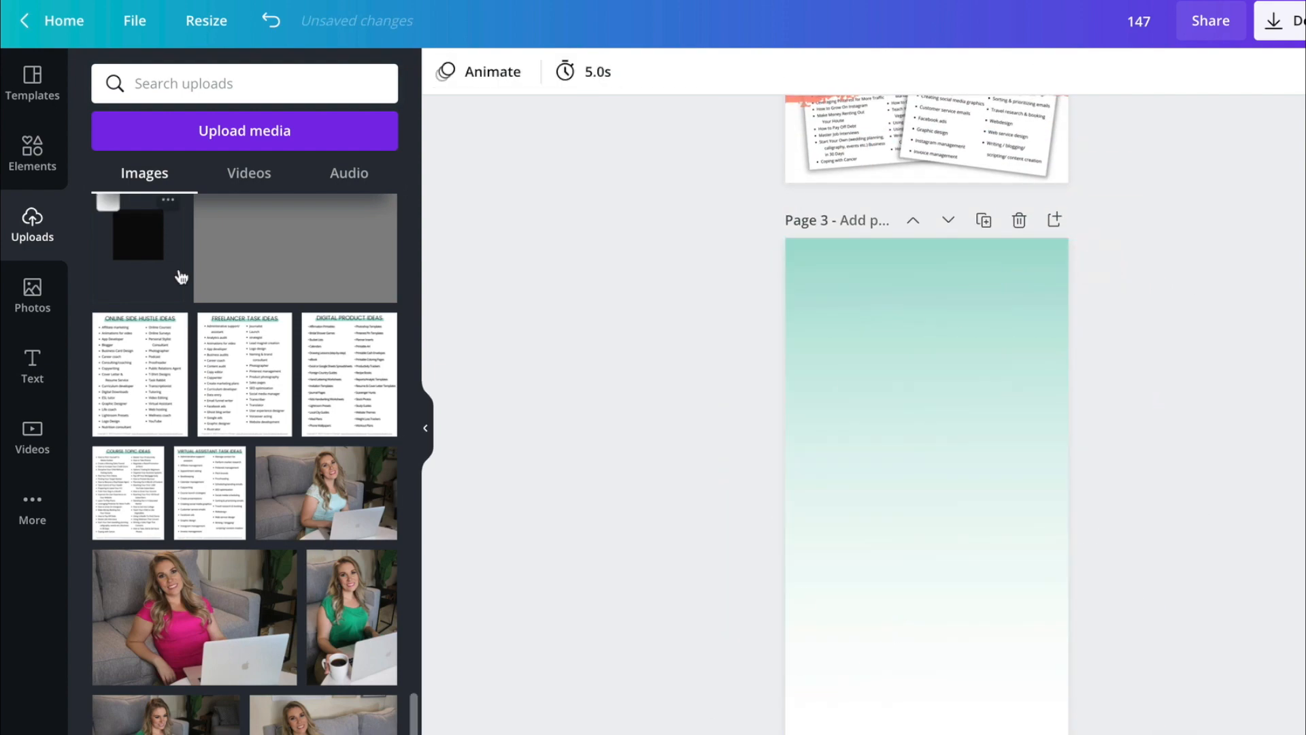
- Add the uploaded Monthly Budget sheet to page 3's gradient background and enlarge it slightly
{"action": "scroll", "coordinate": [150, 324], "scroll_direction": "up", "scroll_amount": 15}
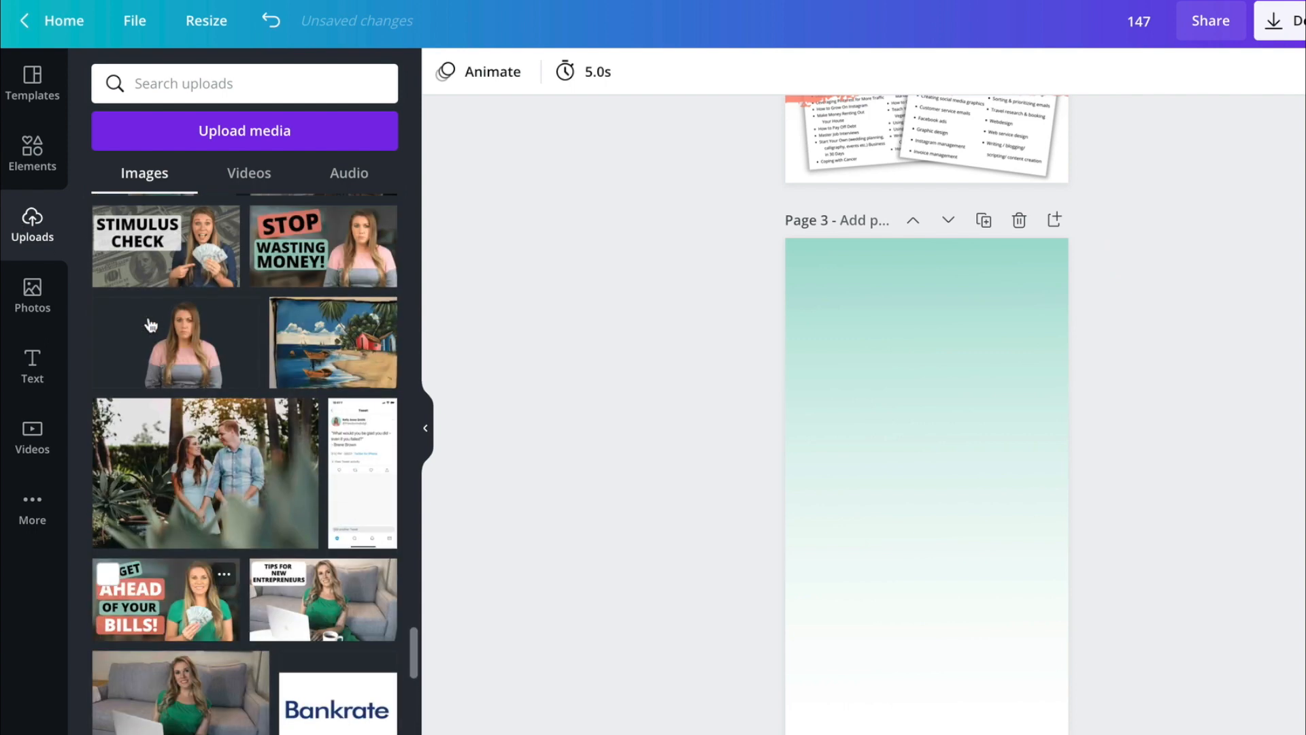
{"action": "scroll", "coordinate": [151, 324], "scroll_direction": "up", "scroll_amount": 5}
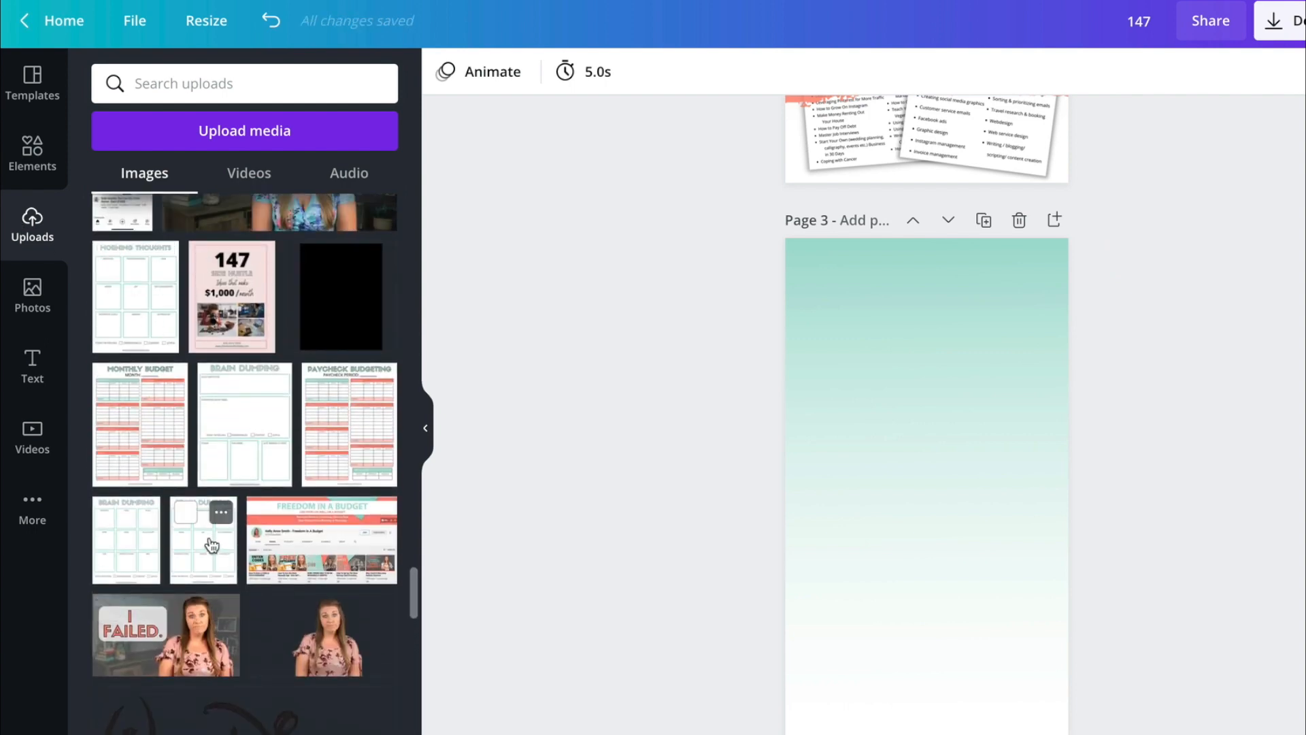
{"action": "left_click", "coordinate": [133, 437]}
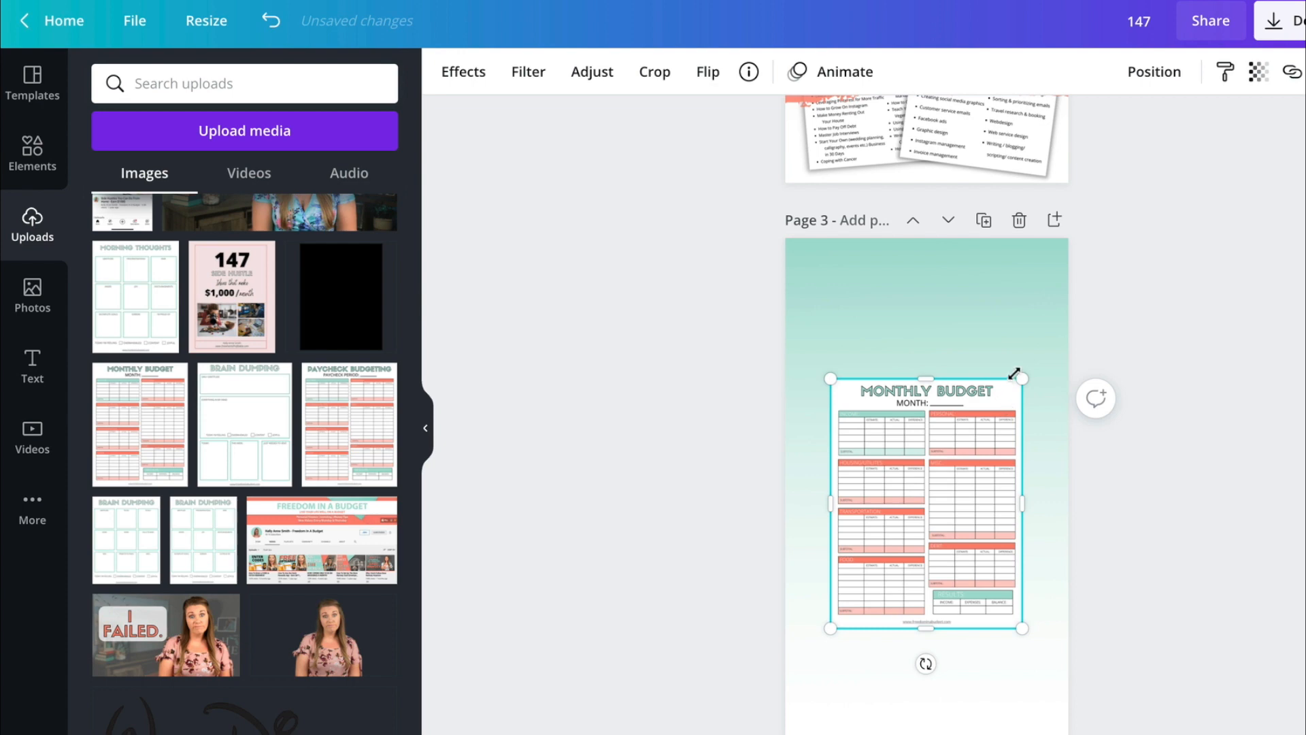
{"action": "left_click_drag", "start_coordinate": [1014, 373], "coordinate": [1049, 342]}
{"action": "left_click_drag", "start_coordinate": [945, 521], "coordinate": [941, 522]}
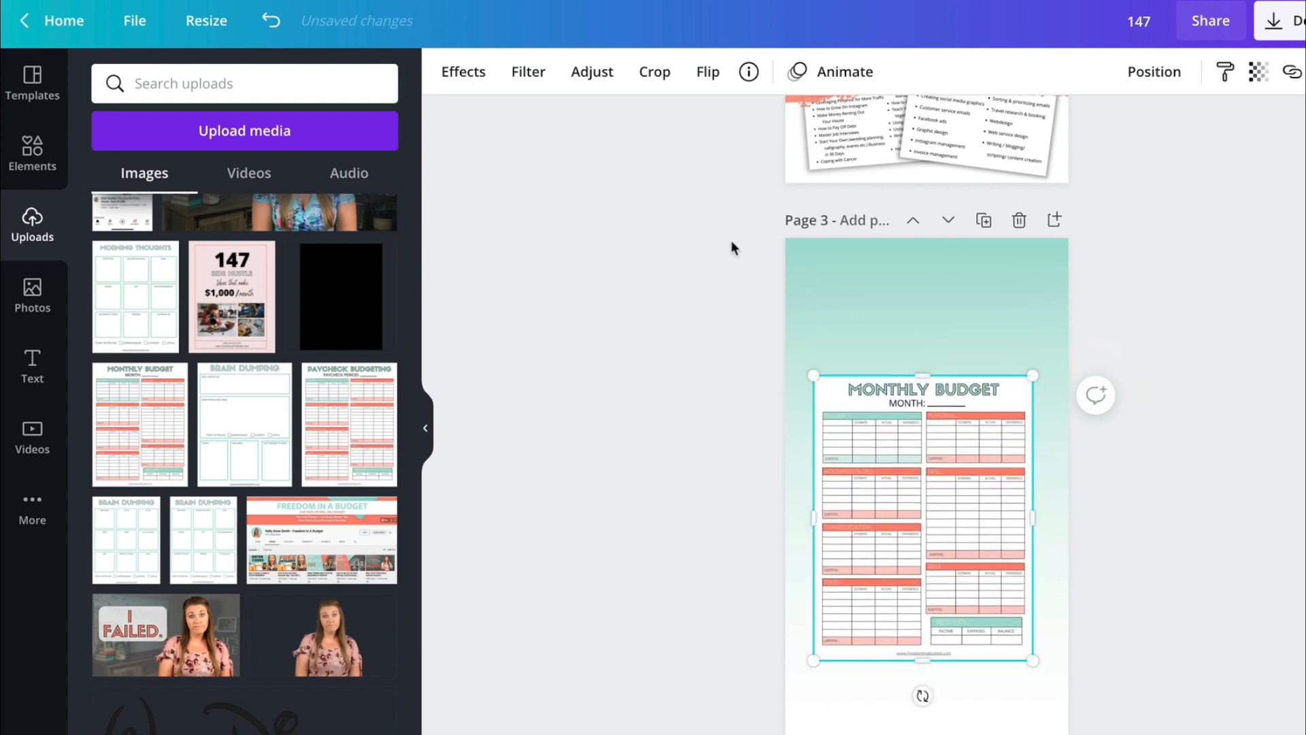
- Apply a Glow shadow to the Monthly Budget image, enlarge it further and reposition it on the page
{"action": "left_click", "coordinate": [468, 74]}
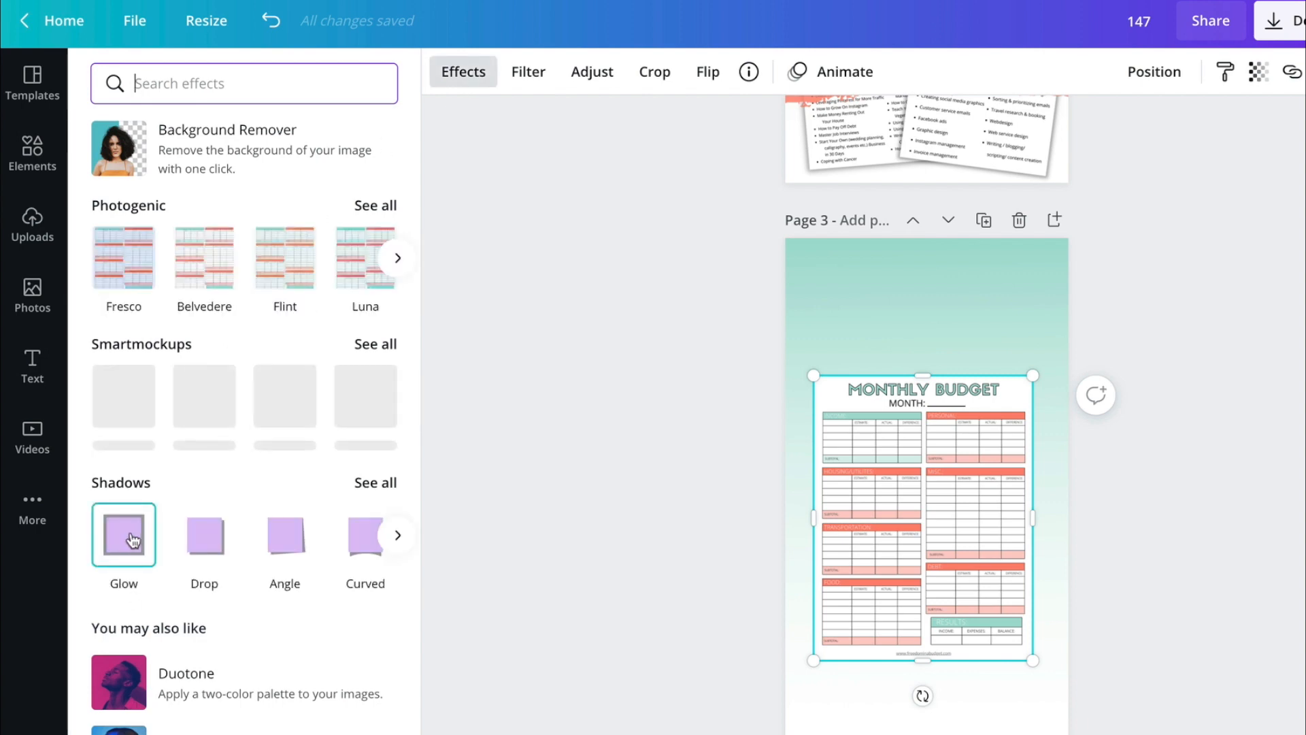
{"action": "left_click", "coordinate": [133, 541]}
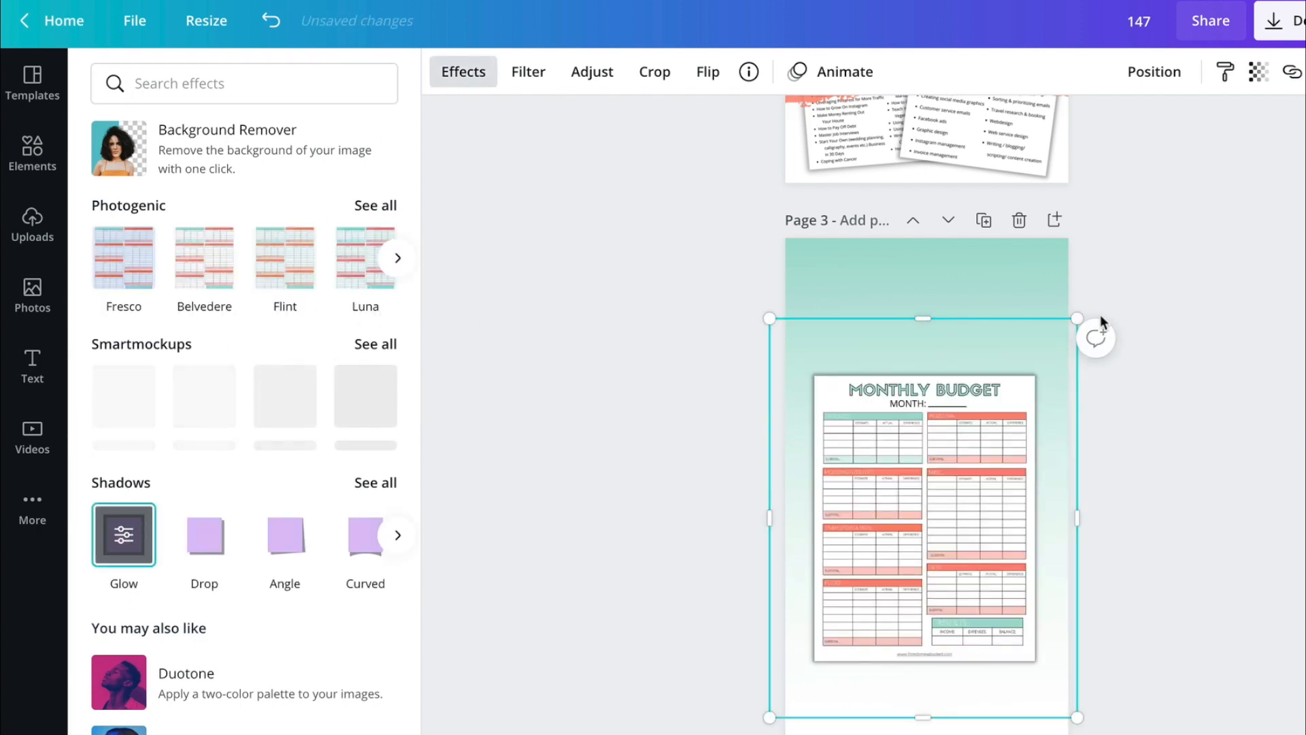
{"action": "left_click_drag", "start_coordinate": [1078, 317], "coordinate": [1116, 283]}
{"action": "left_click_drag", "start_coordinate": [933, 452], "coordinate": [886, 474]}
- Set the Monthly Budget image's glow to size 11, transparency 27 and blur 12
{"action": "left_click", "coordinate": [123, 534]}
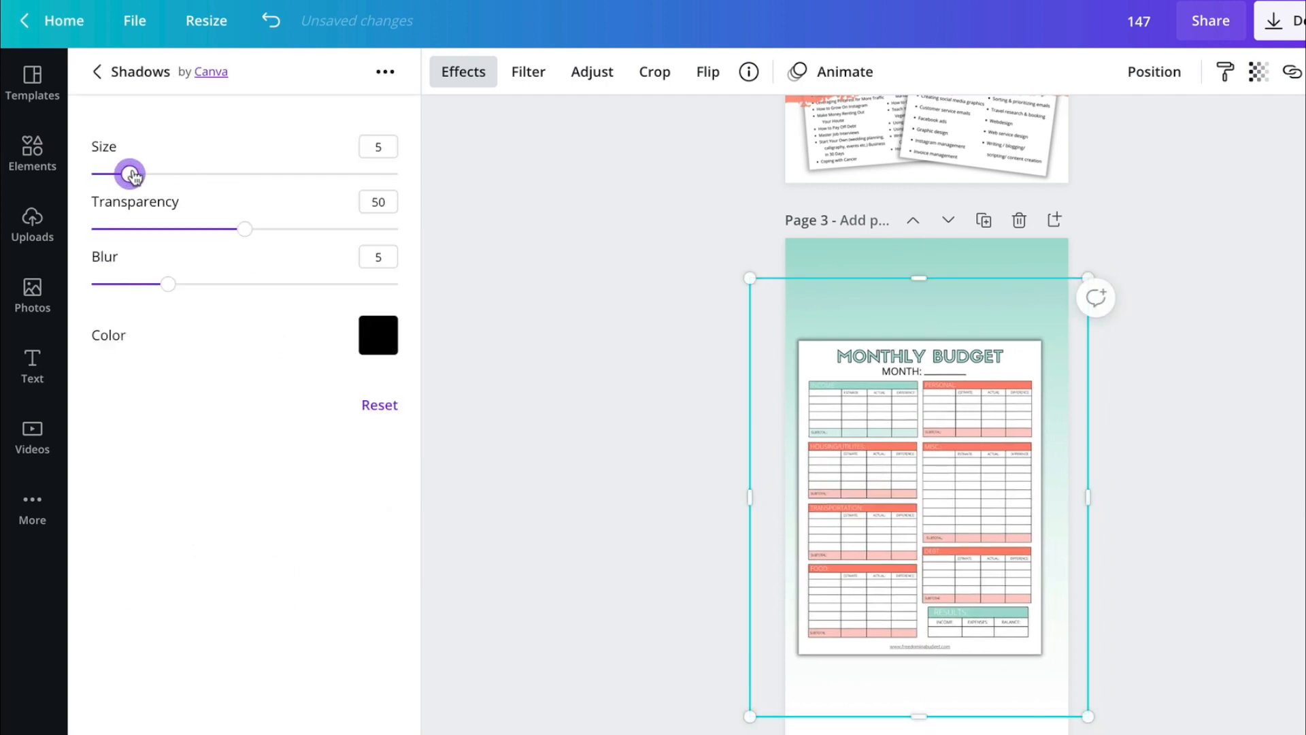
{"action": "left_click_drag", "start_coordinate": [132, 175], "coordinate": [176, 175]}
{"action": "left_click", "coordinate": [241, 230]}
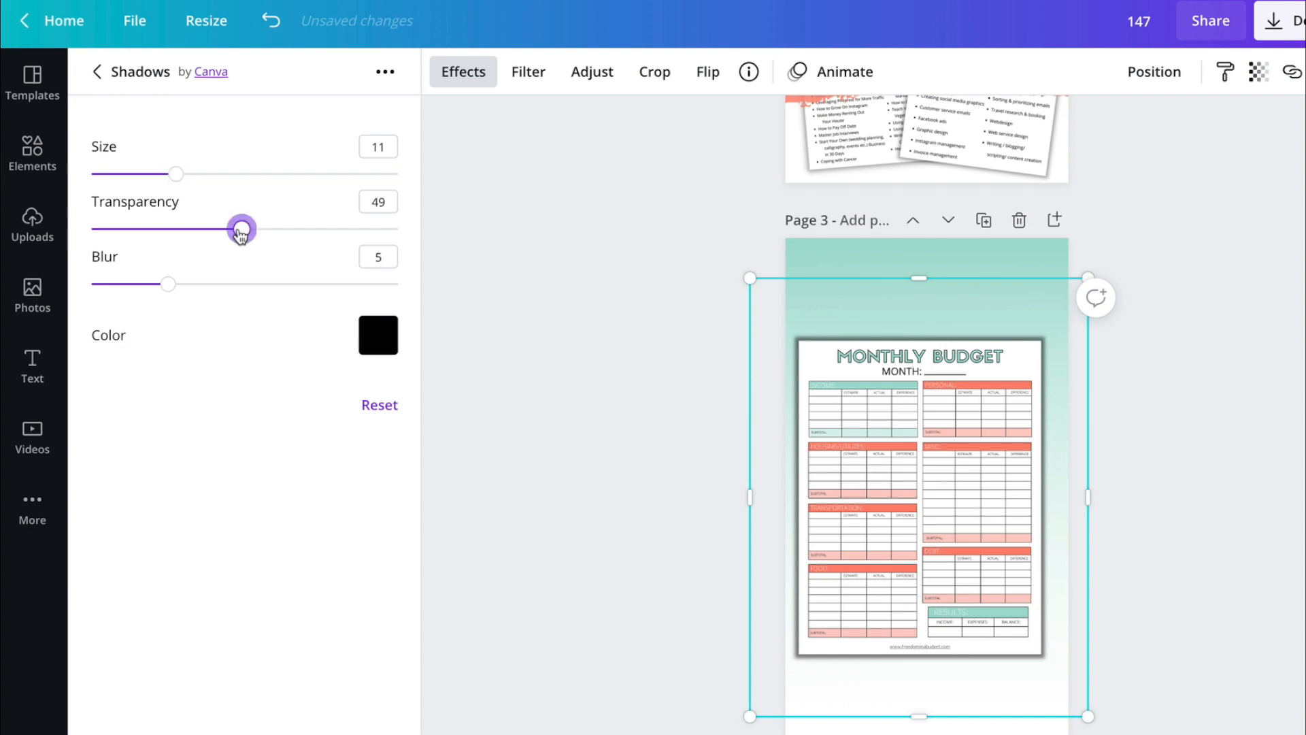
{"action": "left_click_drag", "start_coordinate": [240, 233], "coordinate": [275, 286]}
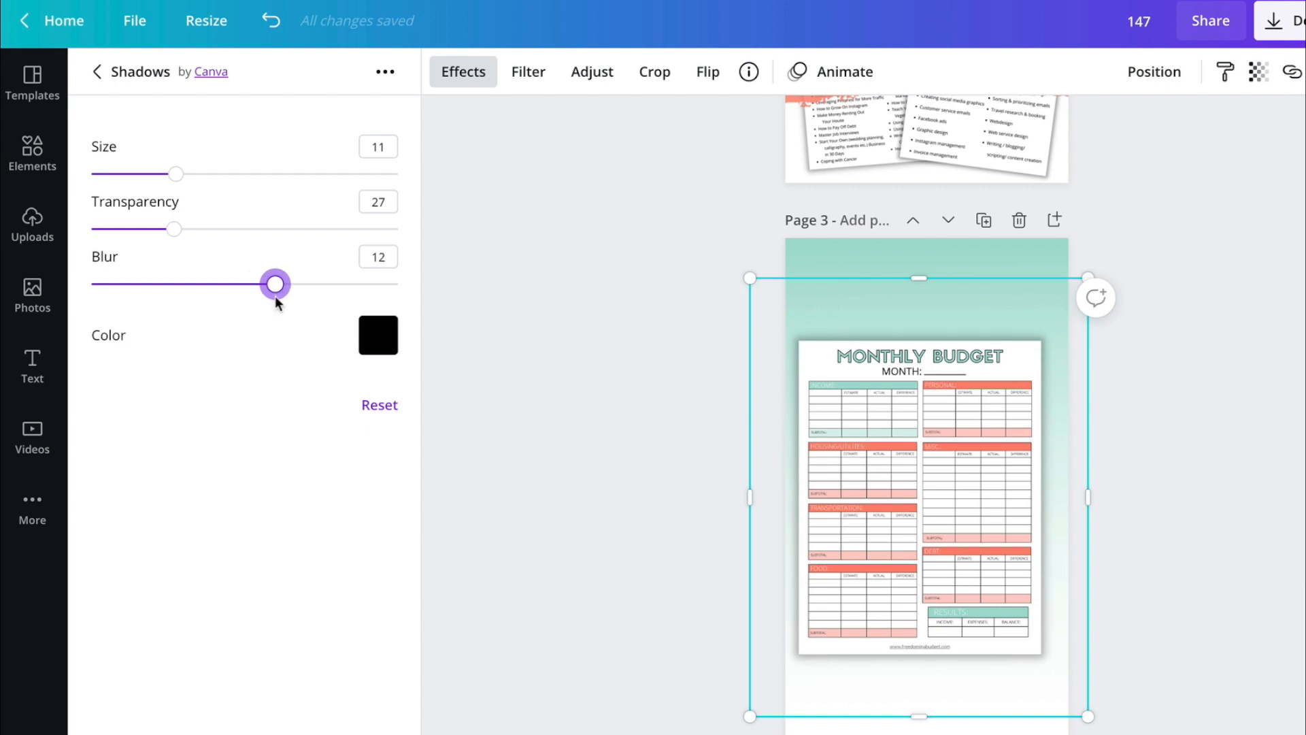
{"action": "left_click", "coordinate": [498, 383]}
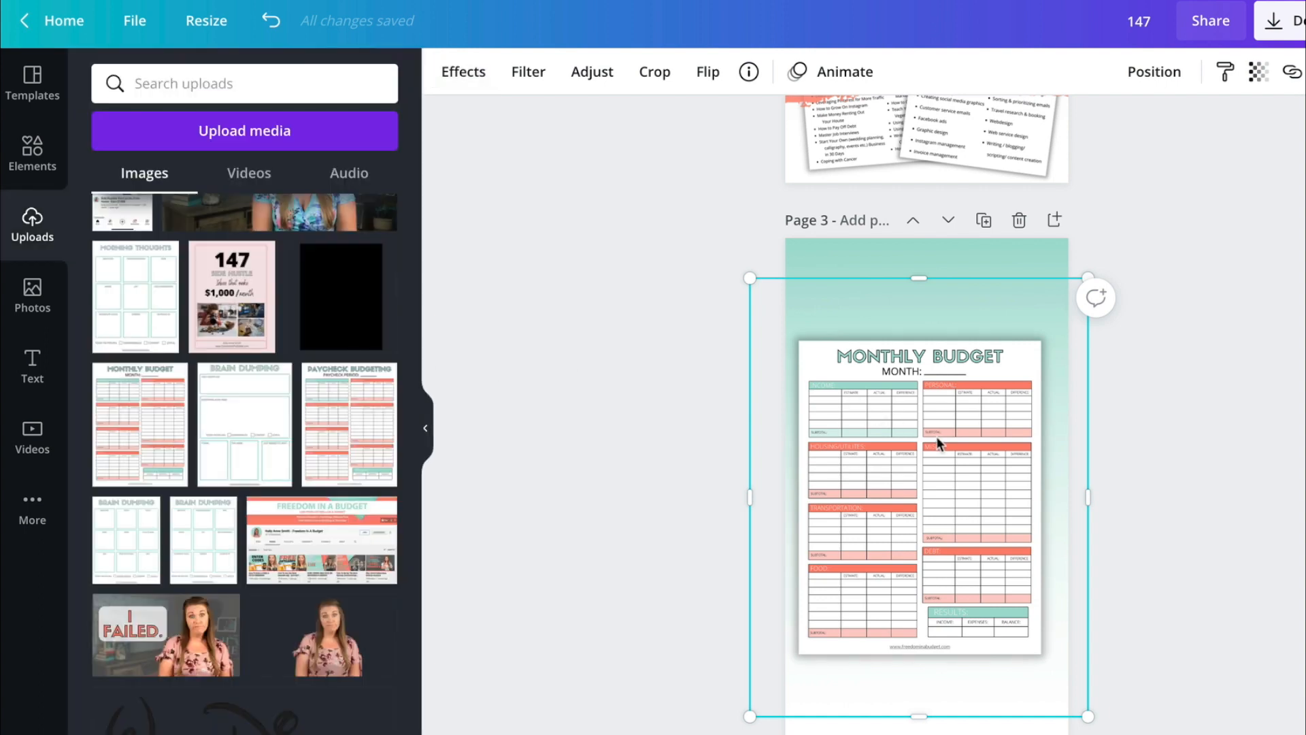
- Center the shadowed Monthly Budget image horizontally on page 3 and deselect it
{"action": "left_click_drag", "start_coordinate": [936, 442], "coordinate": [940, 485]}
{"action": "left_click", "coordinate": [1203, 483]}
{"action": "left_click", "coordinate": [933, 481]}
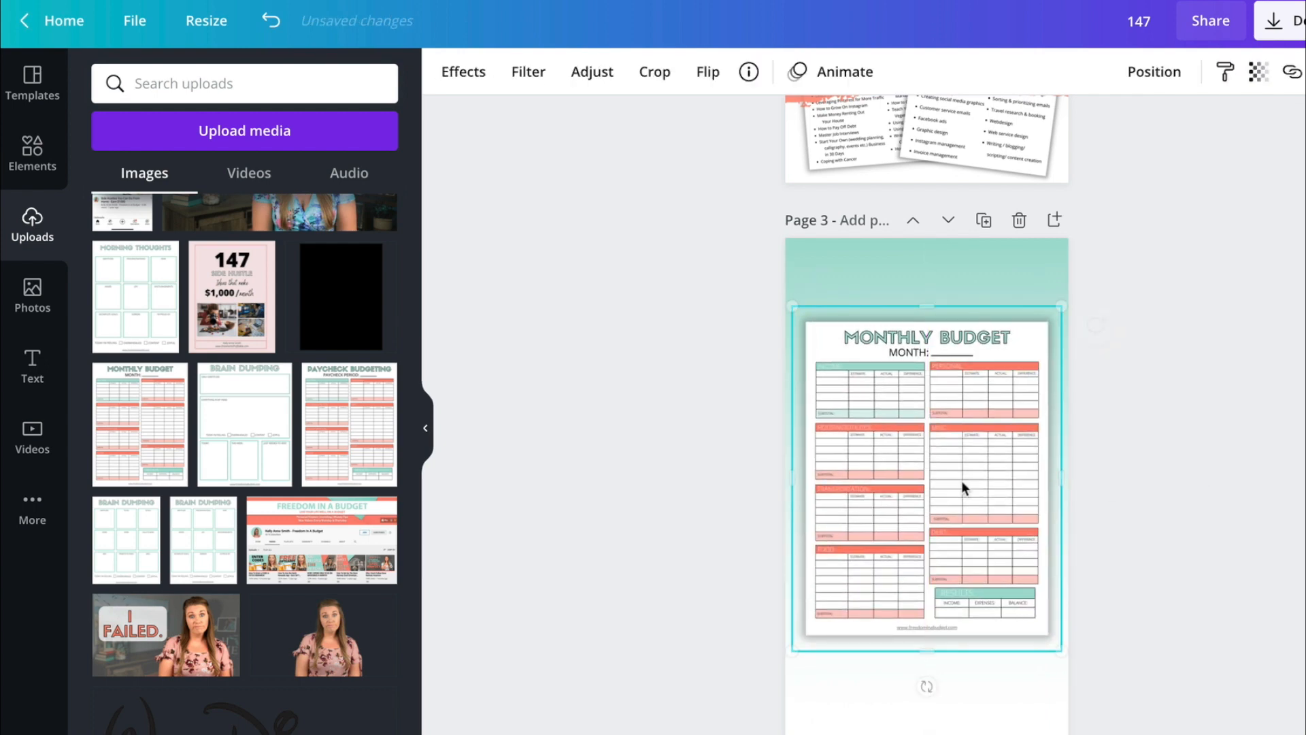
{"action": "left_click", "coordinate": [1256, 529]}
- Examine the shadowed Monthly Budget sheet on page 3 against the printable pin on page 2
{"action": "scroll", "coordinate": [1255, 531], "scroll_direction": "up", "scroll_amount": 2}
{"action": "scroll", "coordinate": [1256, 535], "scroll_direction": "down", "scroll_amount": 2}
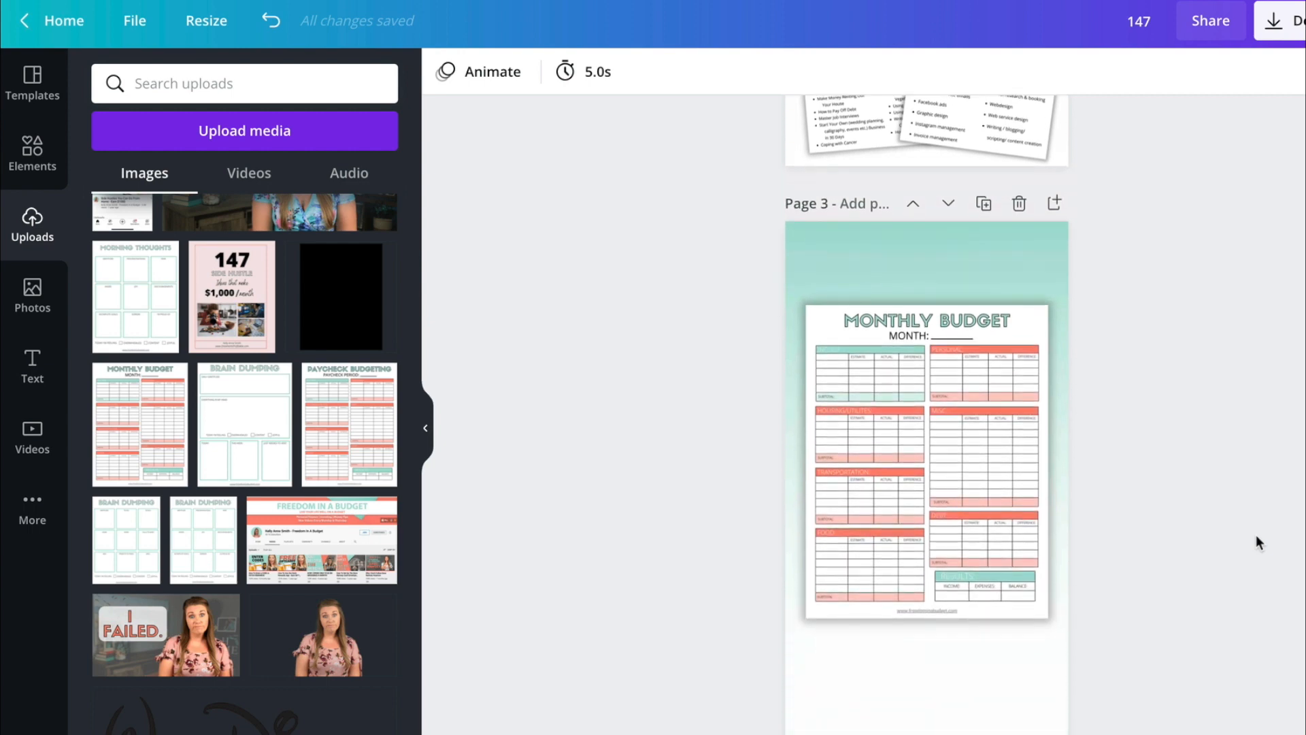
{"action": "scroll", "coordinate": [1256, 535], "scroll_direction": "up", "scroll_amount": 1}
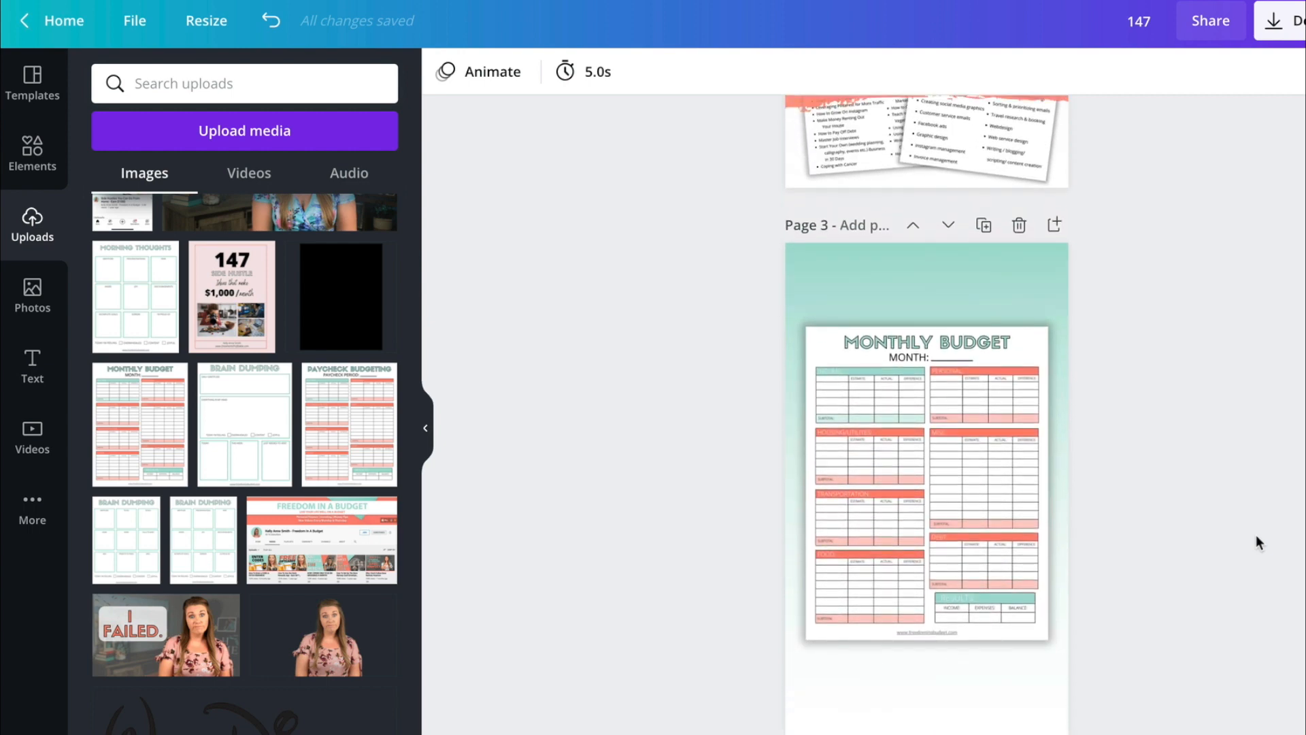
{"action": "scroll", "coordinate": [1256, 534], "scroll_direction": "up", "scroll_amount": 1}
{"action": "scroll", "coordinate": [1256, 535], "scroll_direction": "down", "scroll_amount": 2}
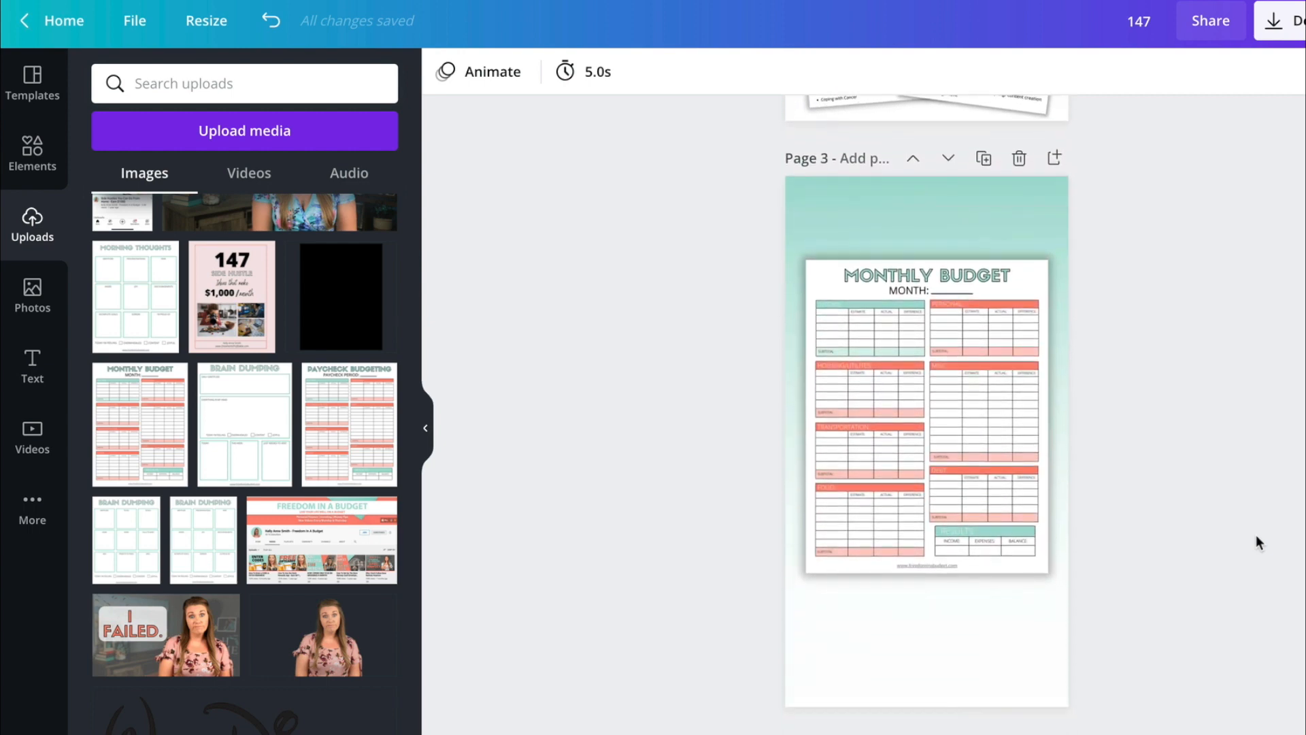
{"action": "scroll", "coordinate": [1256, 535], "scroll_direction": "up", "scroll_amount": 1}
{"action": "scroll", "coordinate": [1256, 534], "scroll_direction": "down", "scroll_amount": 2}
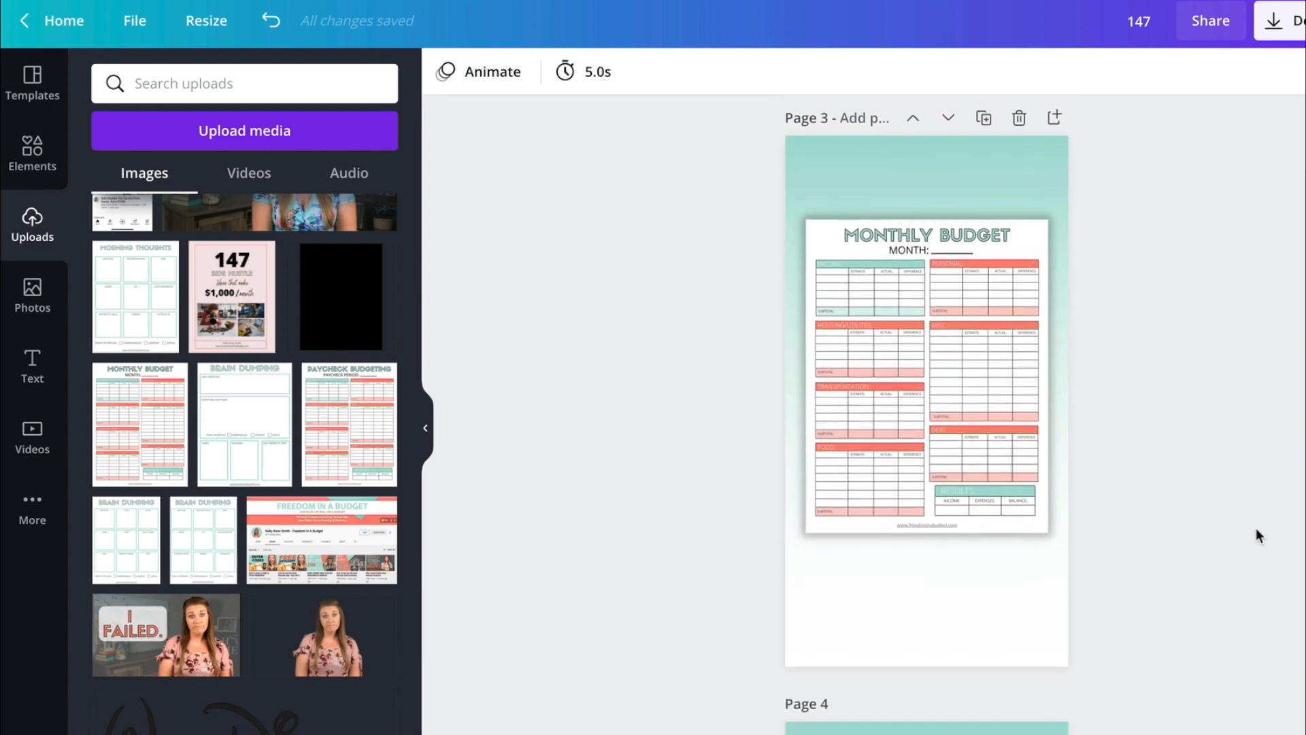
{"action": "scroll", "coordinate": [1255, 527], "scroll_direction": "down", "scroll_amount": 1}
{"action": "scroll", "coordinate": [1256, 530], "scroll_direction": "up", "scroll_amount": 3}
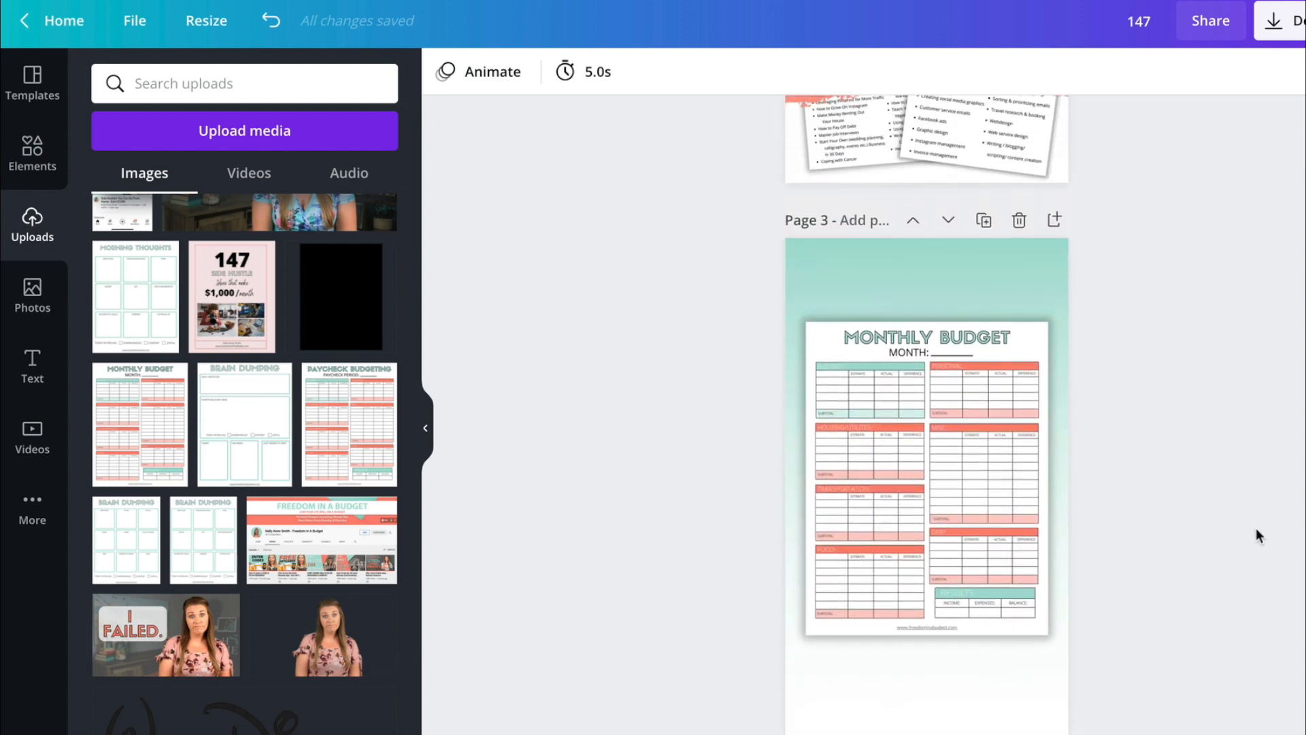
{"action": "scroll", "coordinate": [1256, 529], "scroll_direction": "up", "scroll_amount": 2}
{"action": "scroll", "coordinate": [1255, 528], "scroll_direction": "down", "scroll_amount": 1}
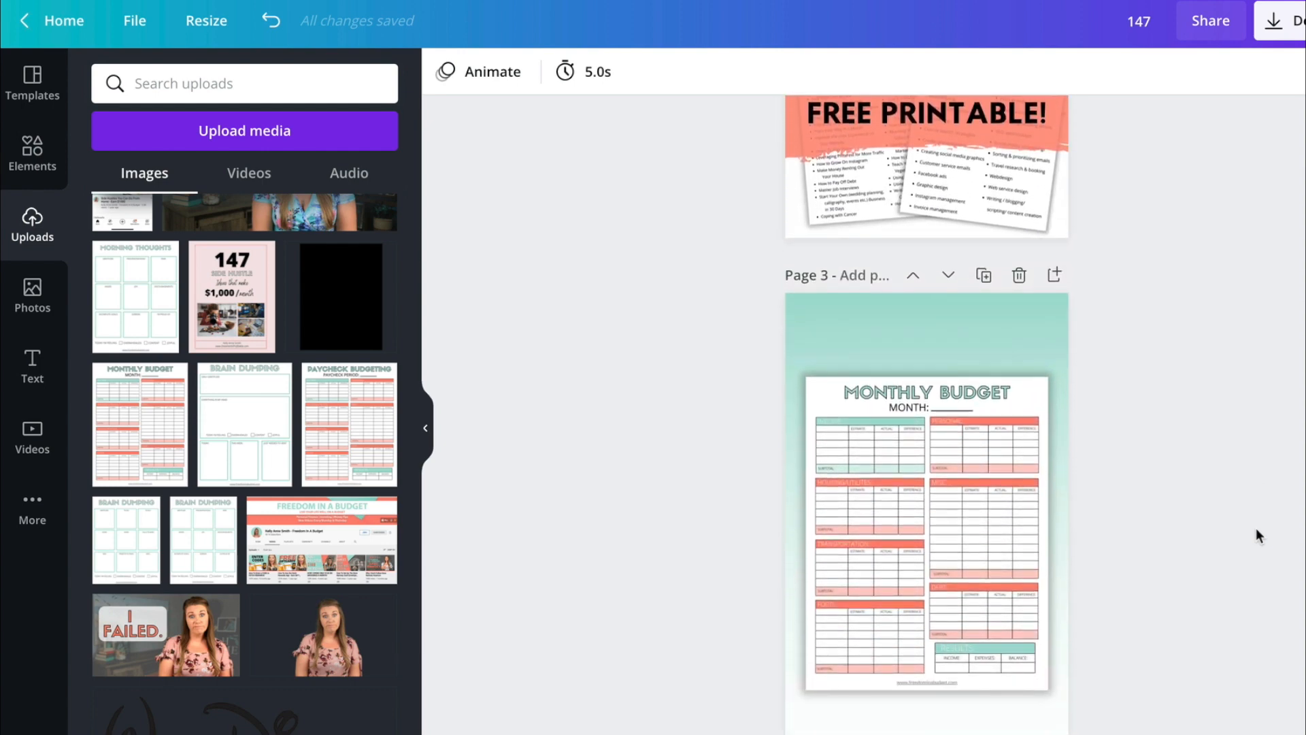
{"action": "scroll", "coordinate": [1256, 527], "scroll_direction": "up", "scroll_amount": 2}
{"action": "scroll", "coordinate": [1256, 528], "scroll_direction": "down", "scroll_amount": 4}
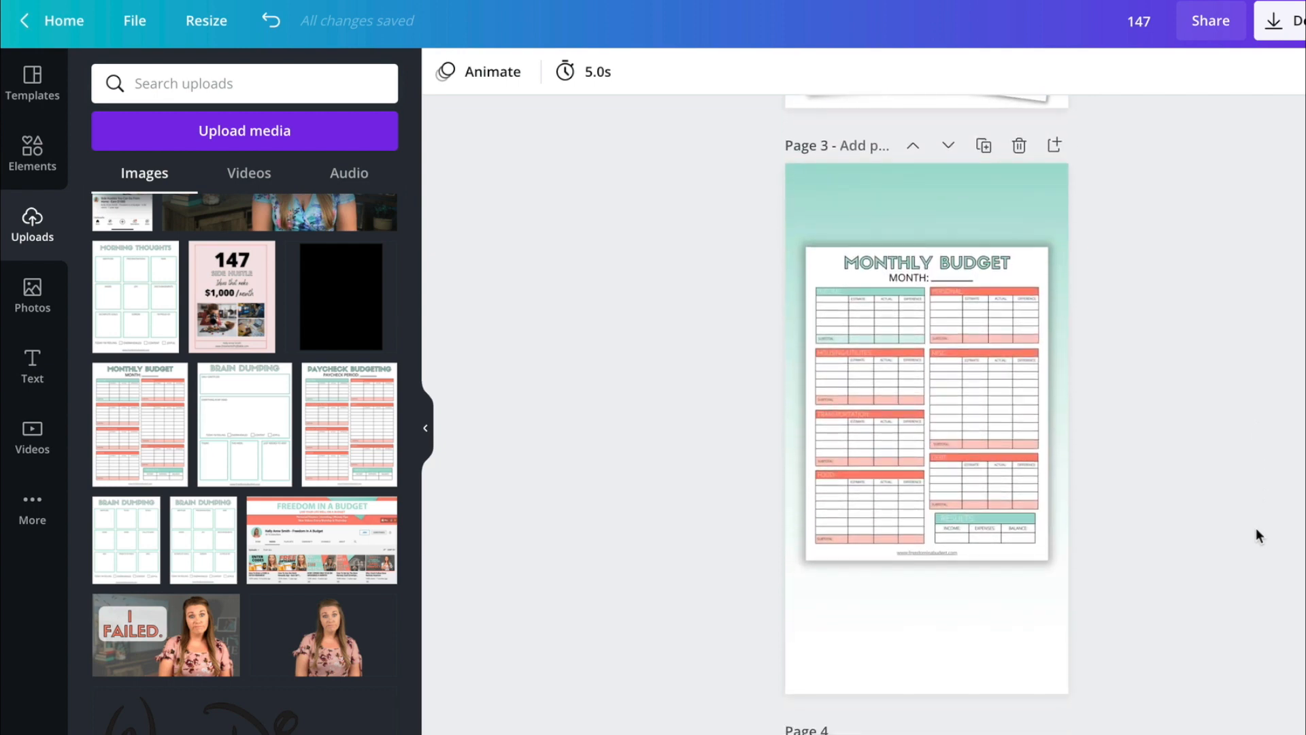
{"action": "scroll", "coordinate": [1255, 528], "scroll_direction": "up", "scroll_amount": 1}
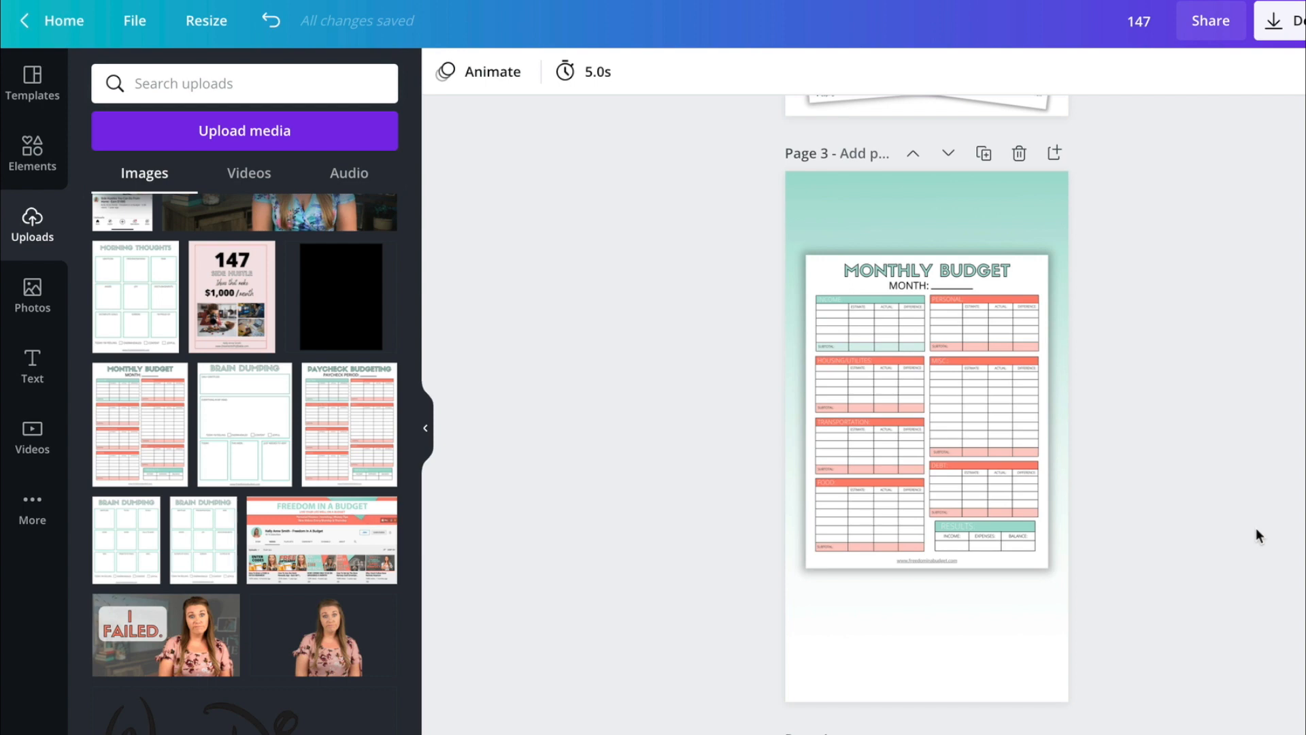
{"action": "scroll", "coordinate": [1256, 528], "scroll_direction": "down", "scroll_amount": 1}
{"action": "scroll", "coordinate": [1256, 527], "scroll_direction": "up", "scroll_amount": 1}
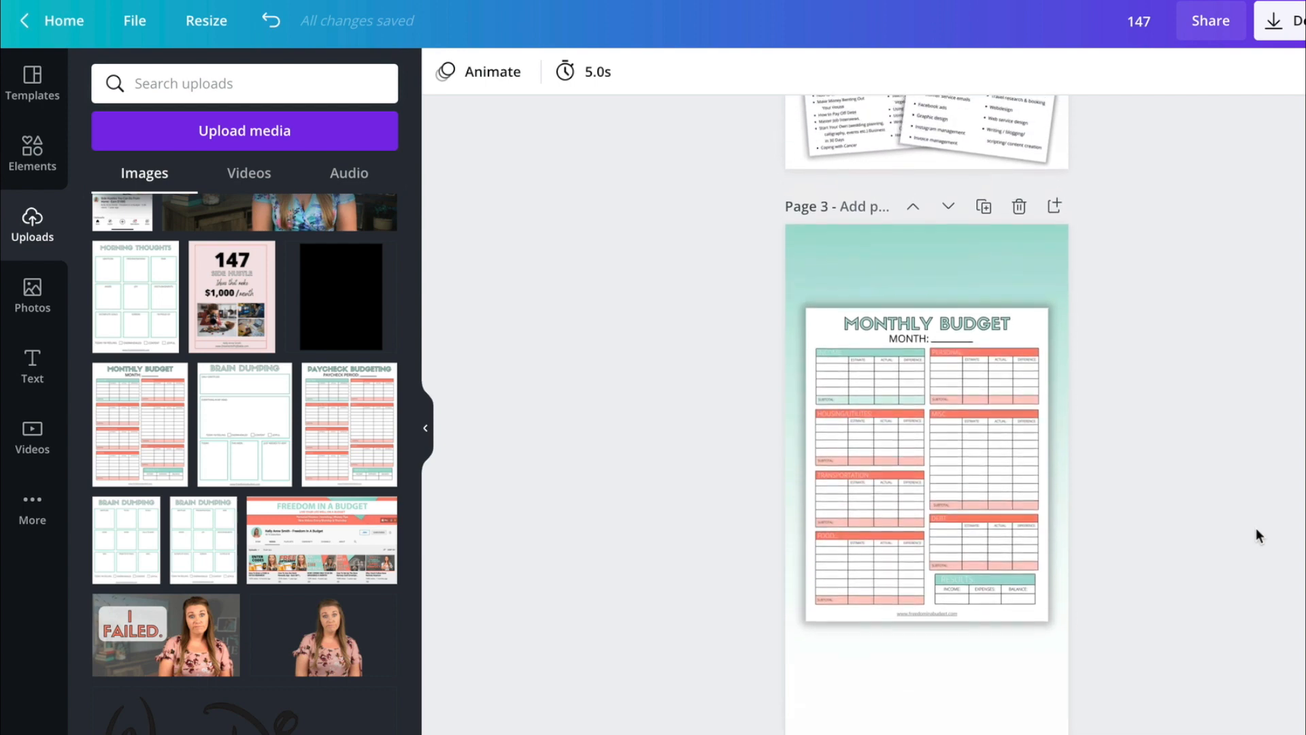
{"action": "scroll", "coordinate": [1256, 527], "scroll_direction": "down", "scroll_amount": 1}
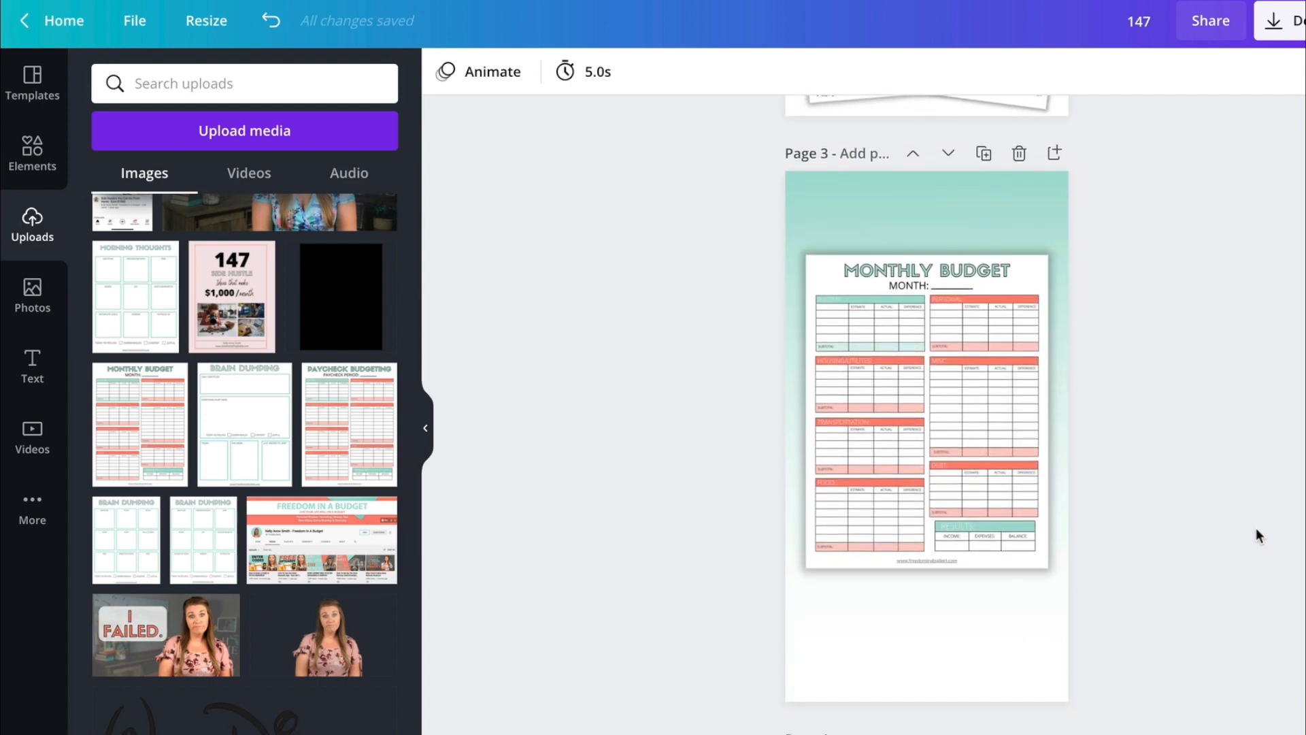